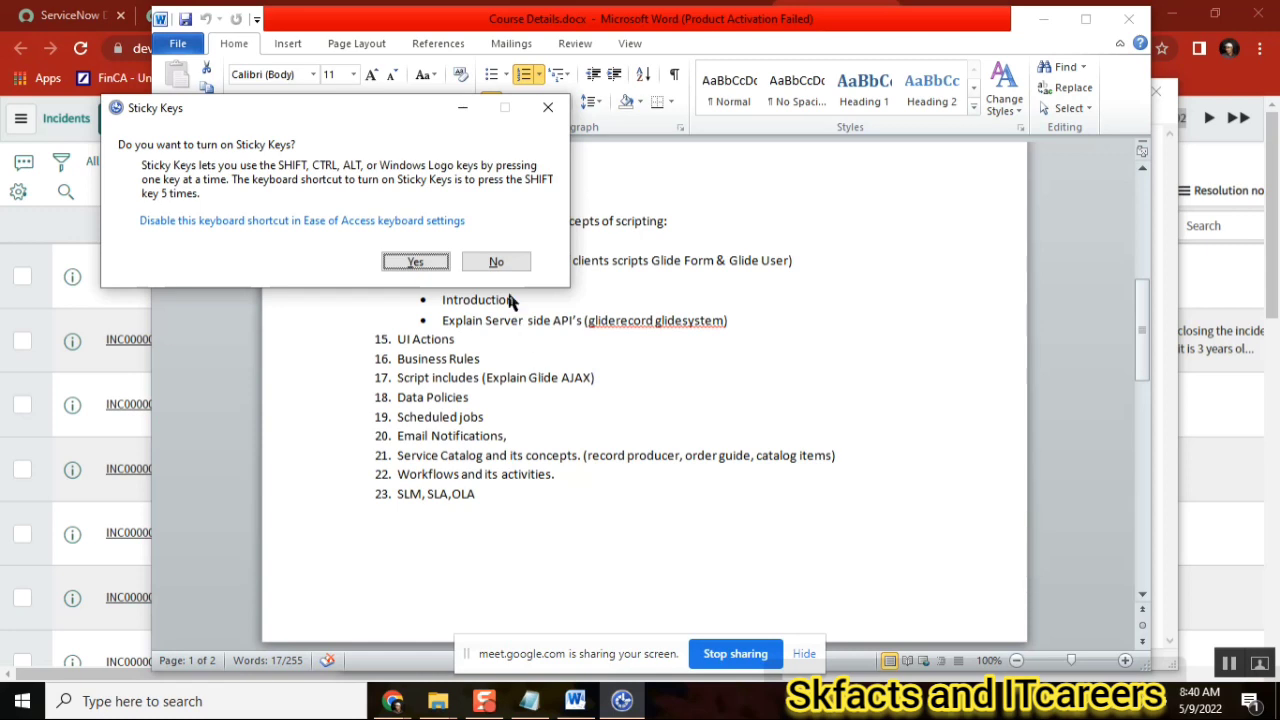
- Decline Sticky Keys and briefly highlight 'Service' in item 21 of the course outline
click(496, 261)
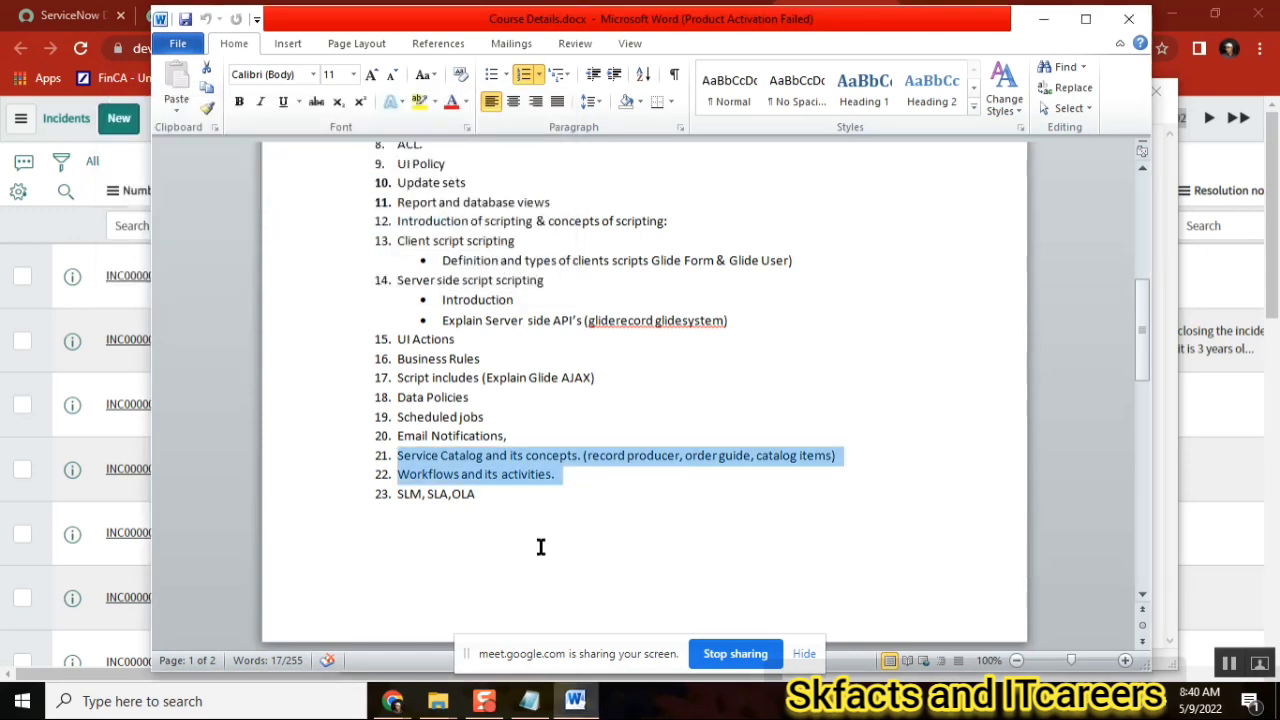
double_click(418, 456)
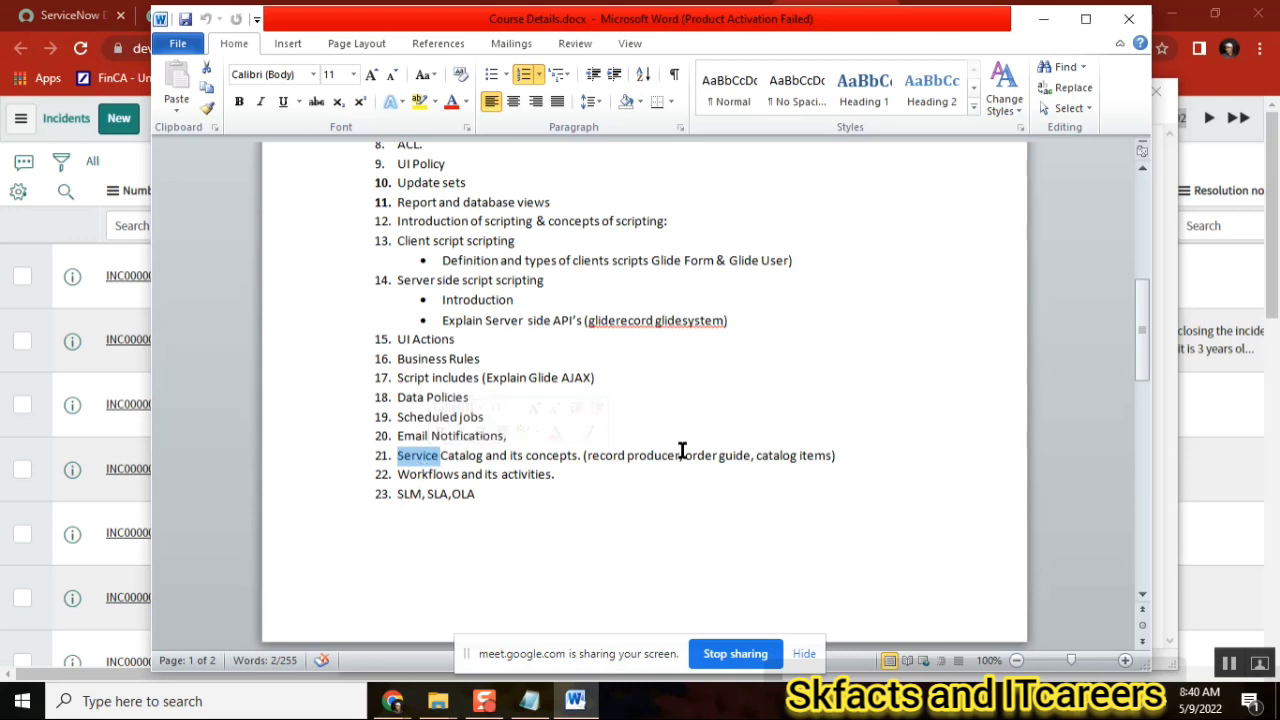
click(581, 457)
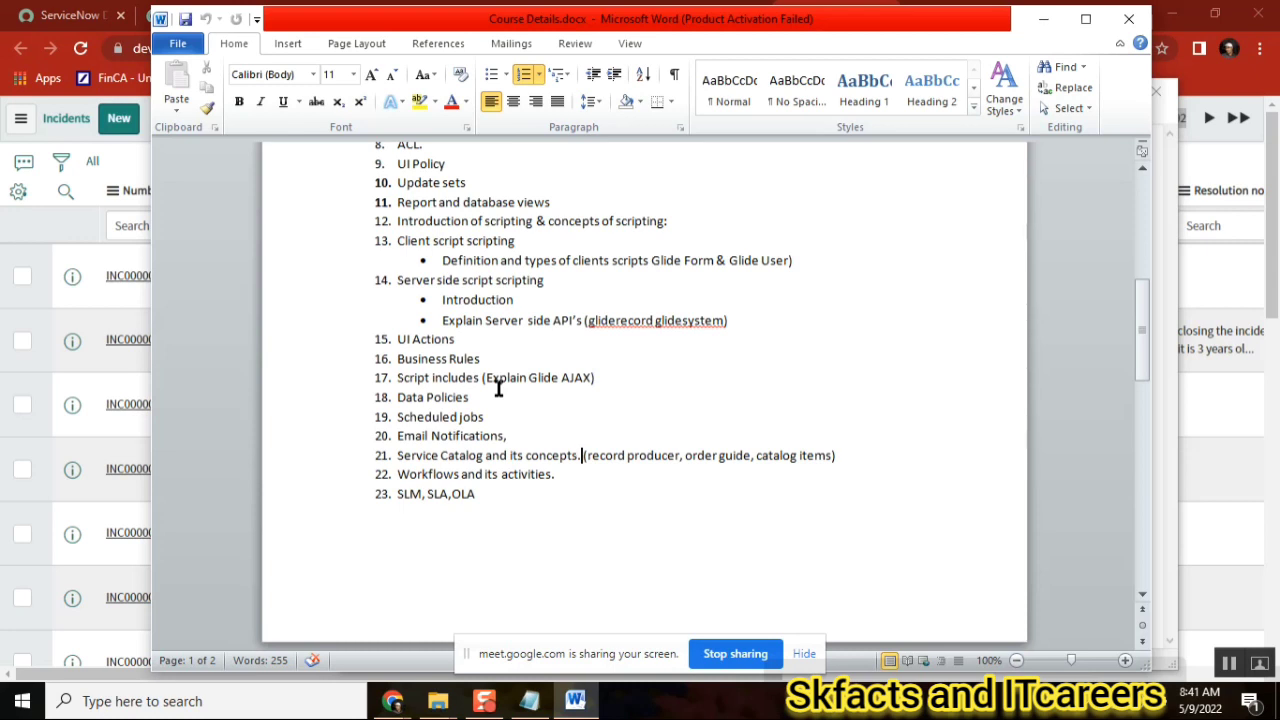
click(558, 474)
drag(562, 474, 428, 458)
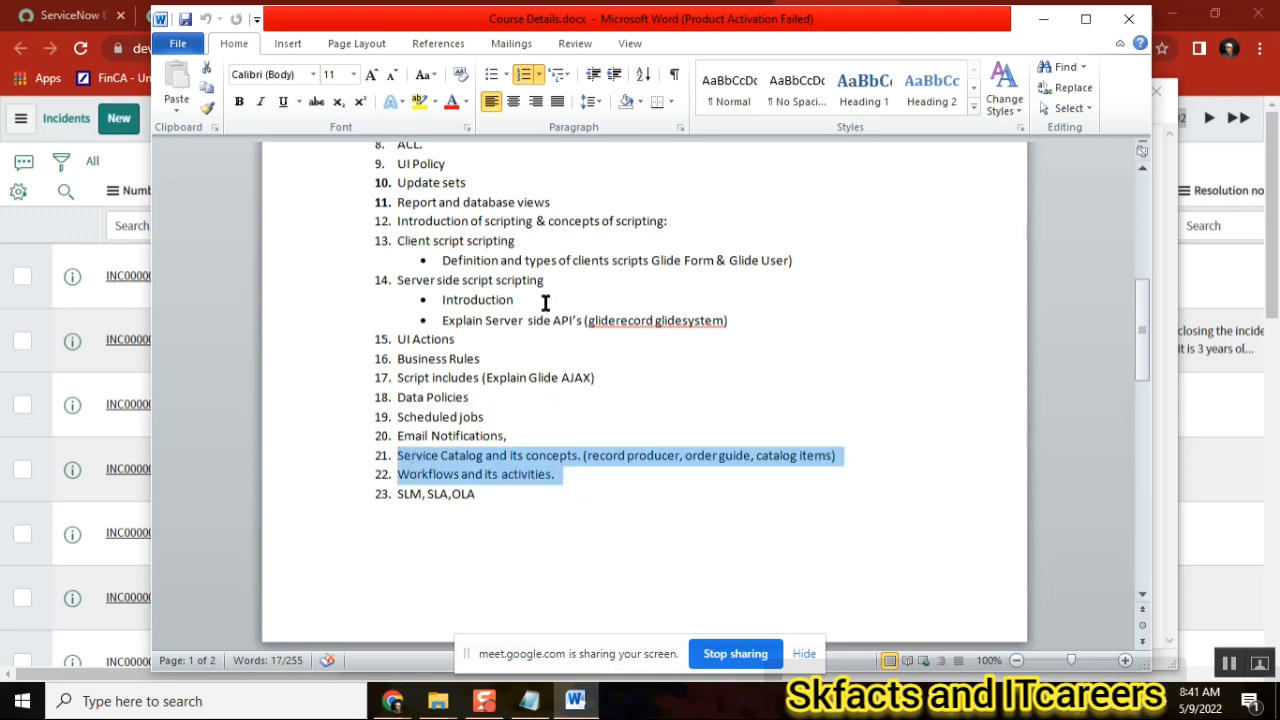
drag(1147, 301, 1141, 200)
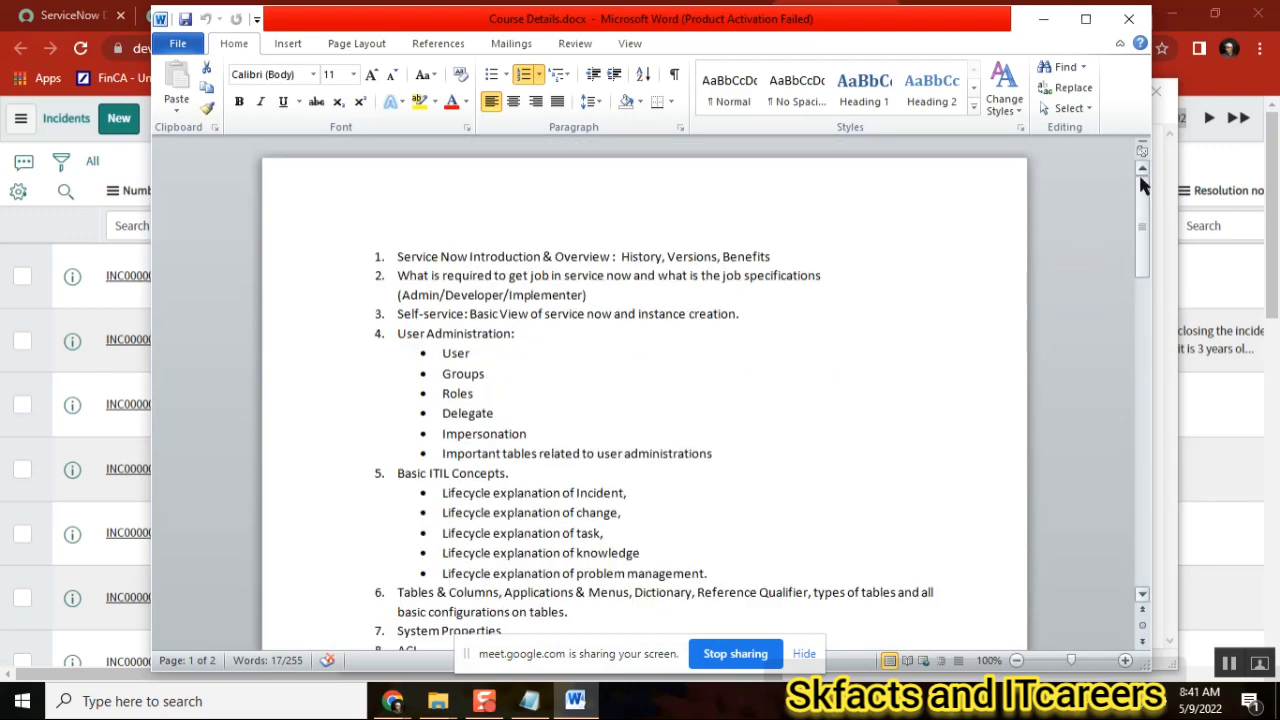
click(852, 460)
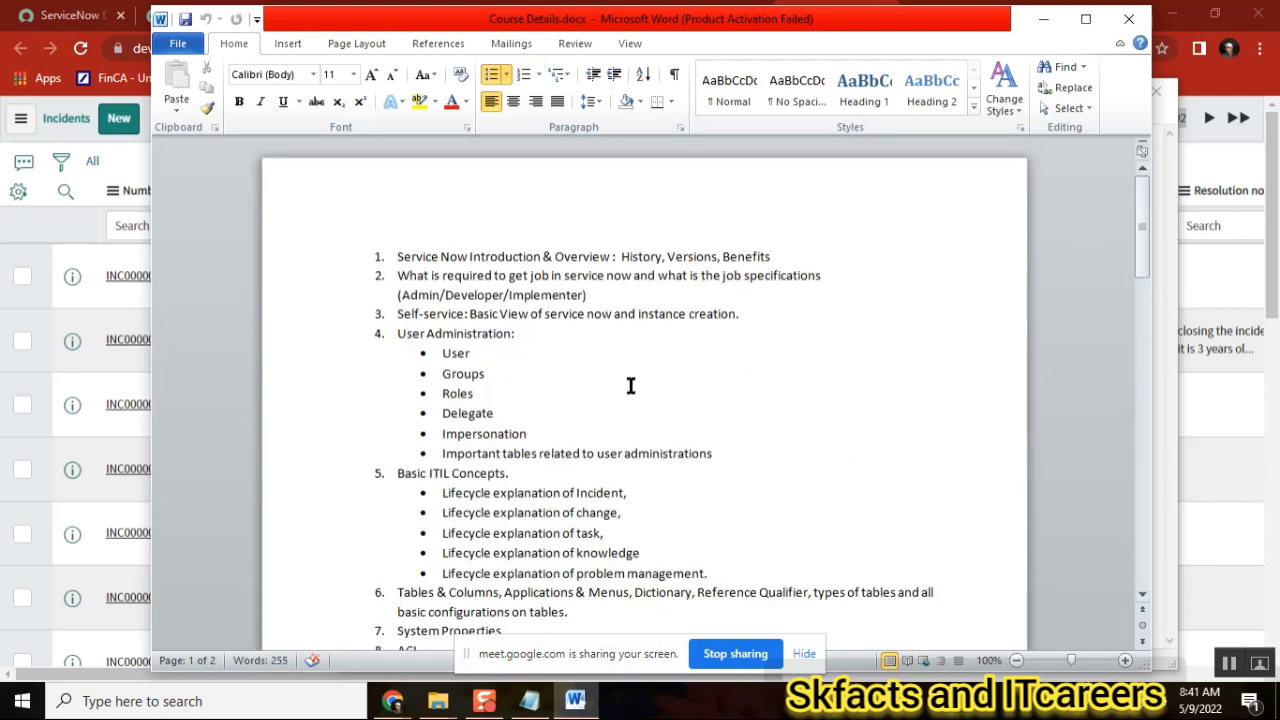
click(472, 353)
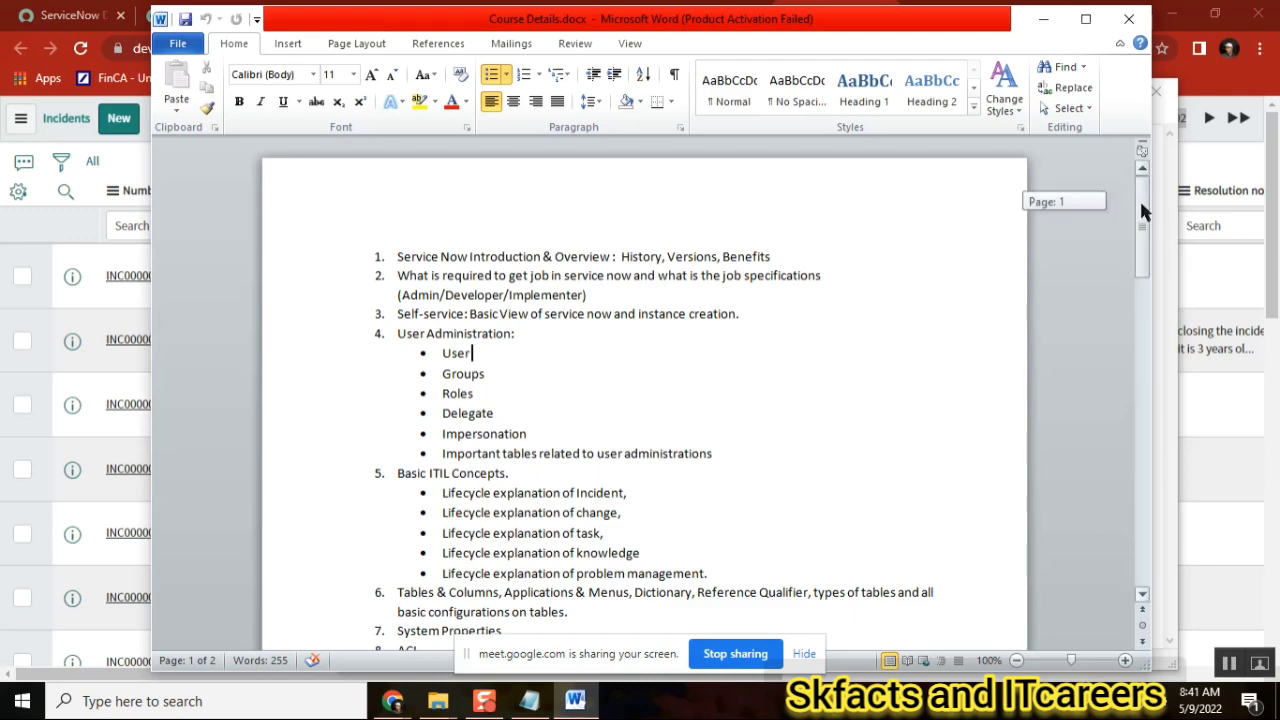
drag(1142, 200, 1144, 236)
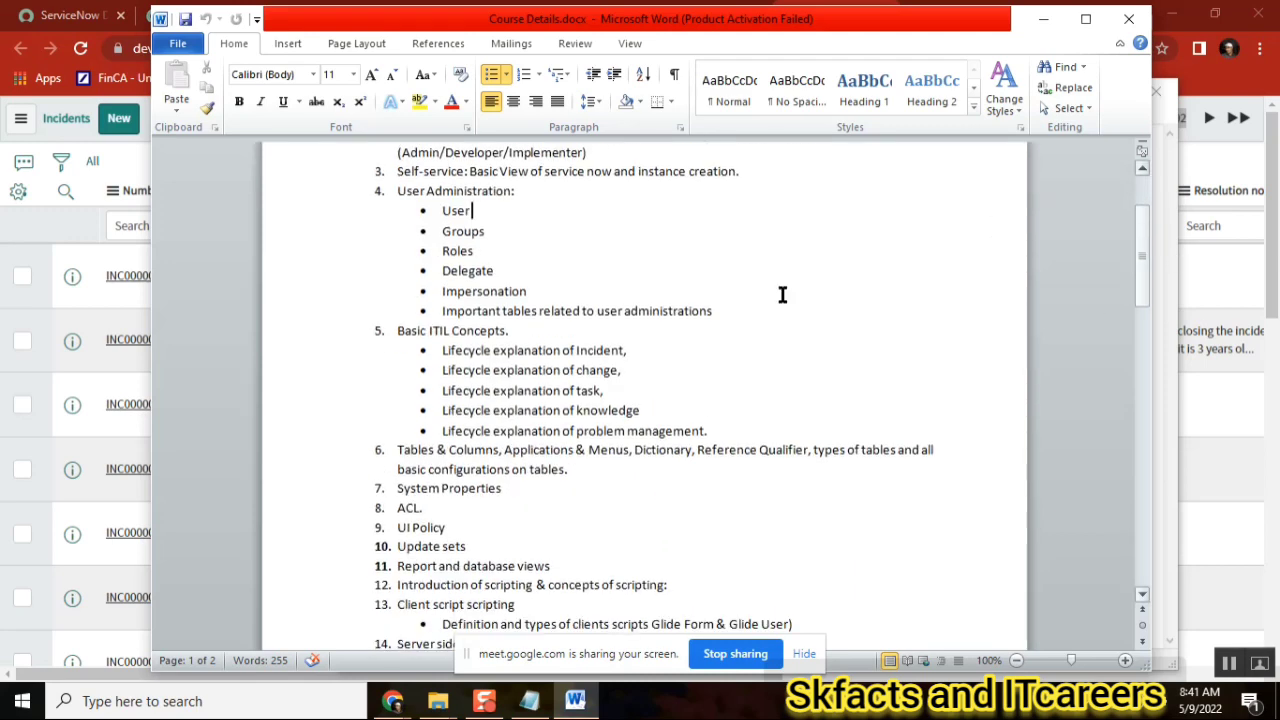
drag(1144, 222, 1144, 251)
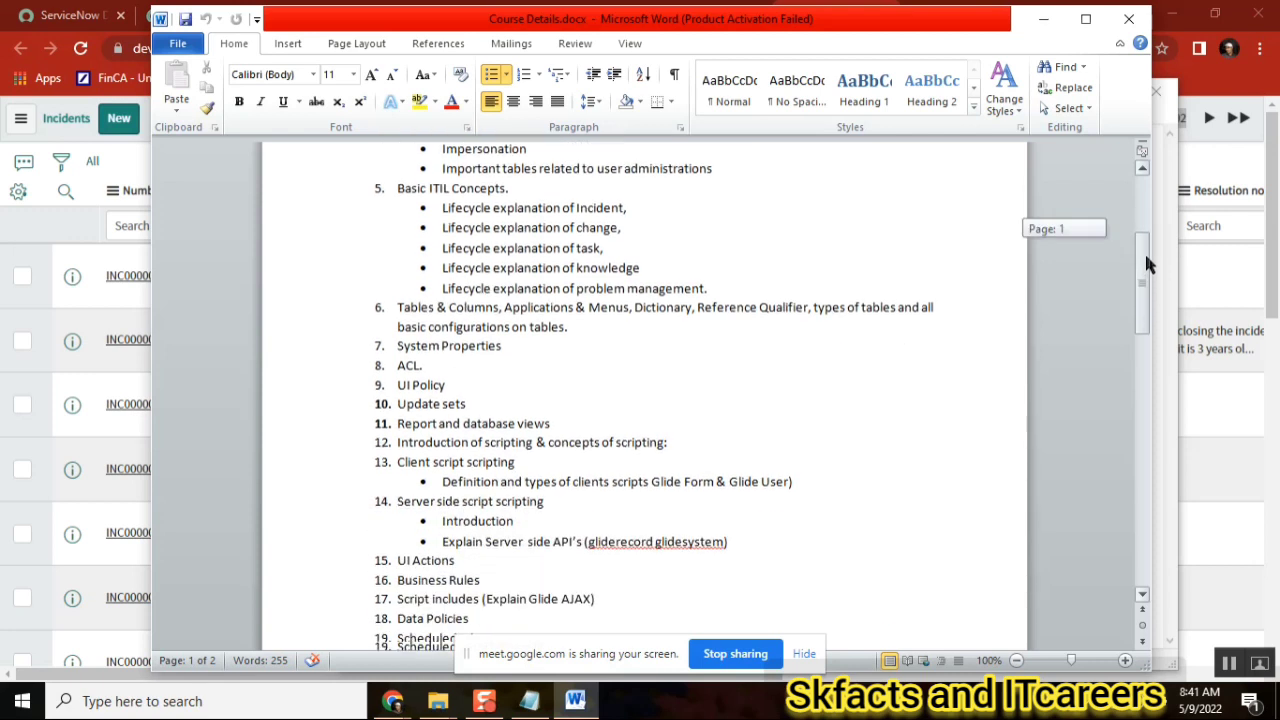
click(470, 404)
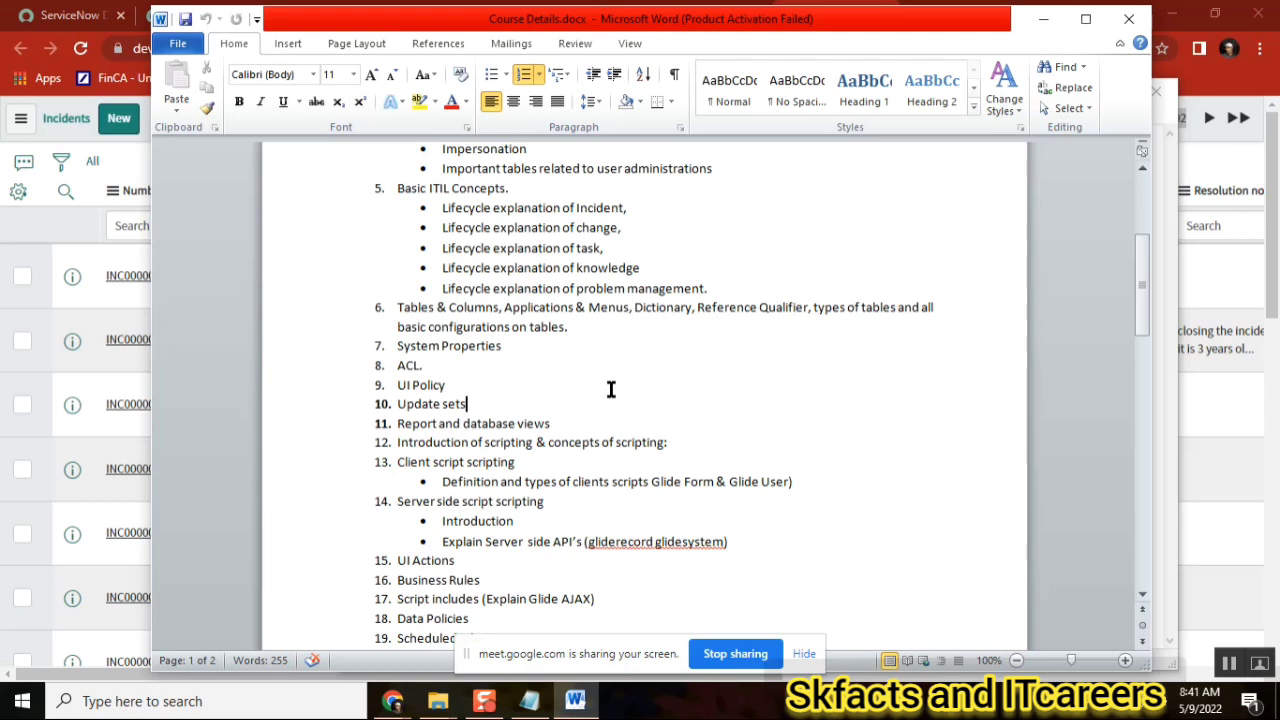
drag(1139, 265, 1143, 288)
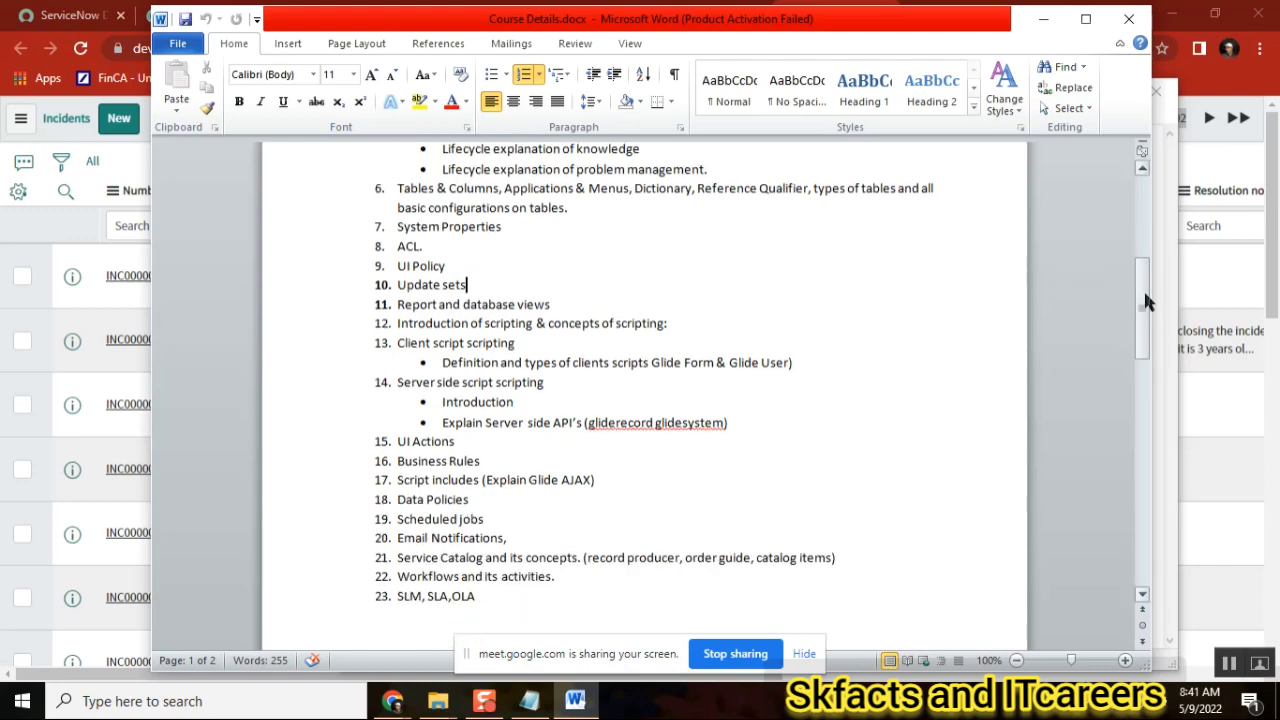
click(385, 343)
drag(385, 343, 551, 357)
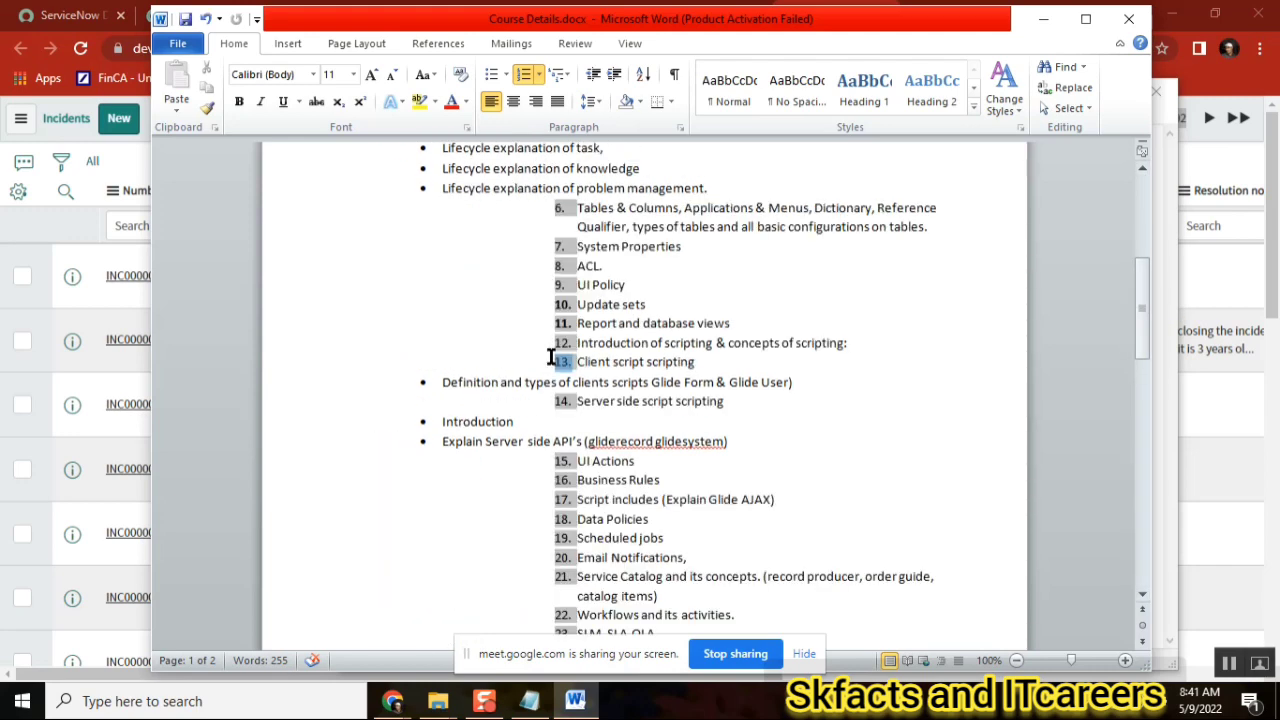
key(ctrl+z)
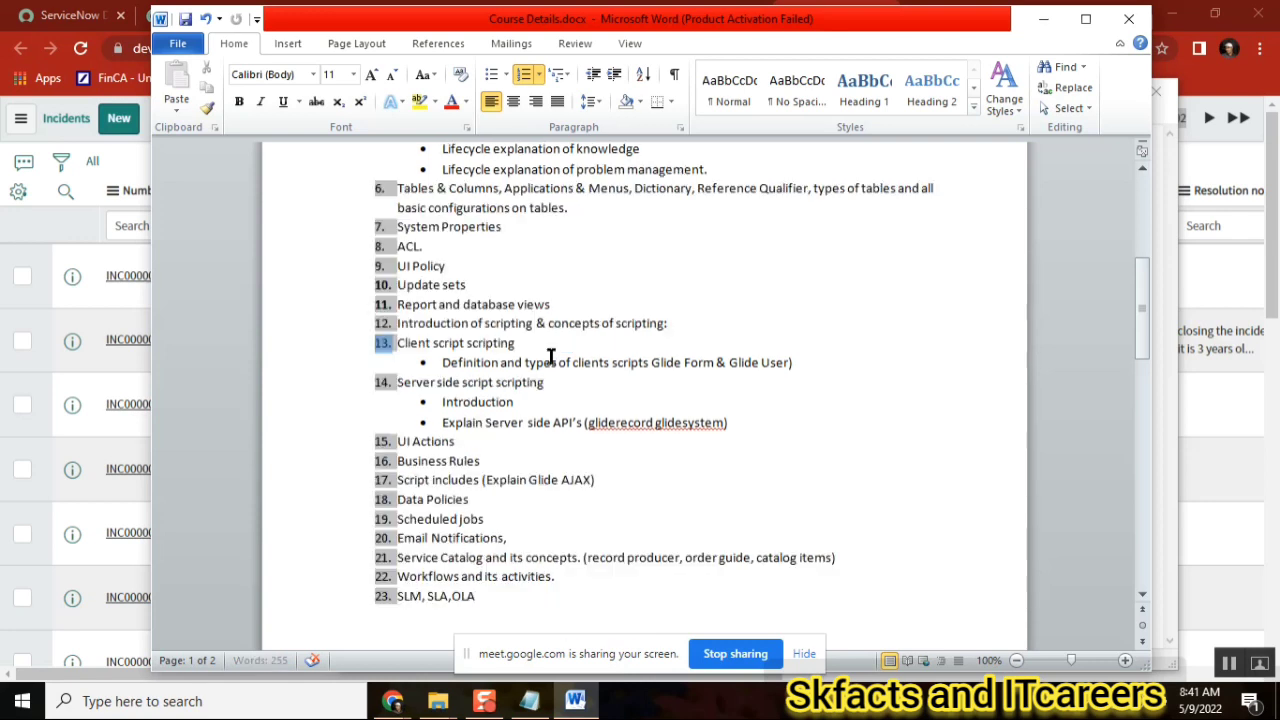
click(551, 362)
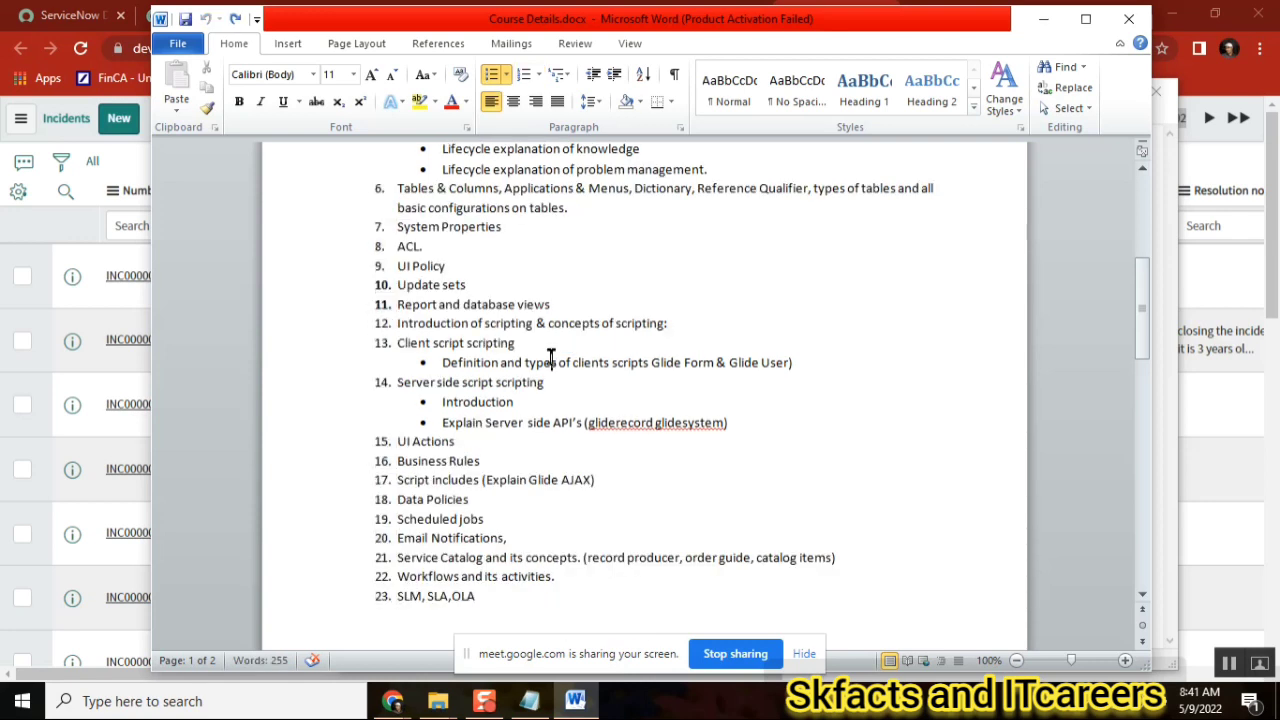
click(385, 343)
click(515, 343)
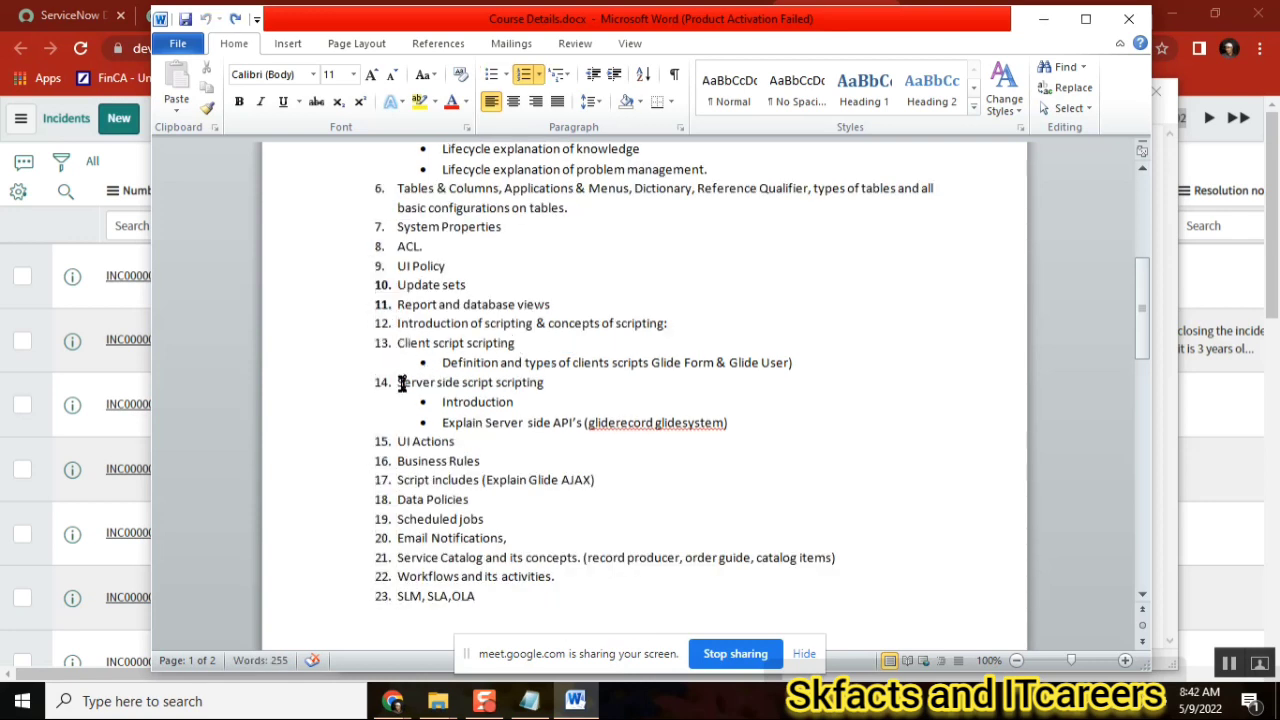
drag(399, 383, 570, 384)
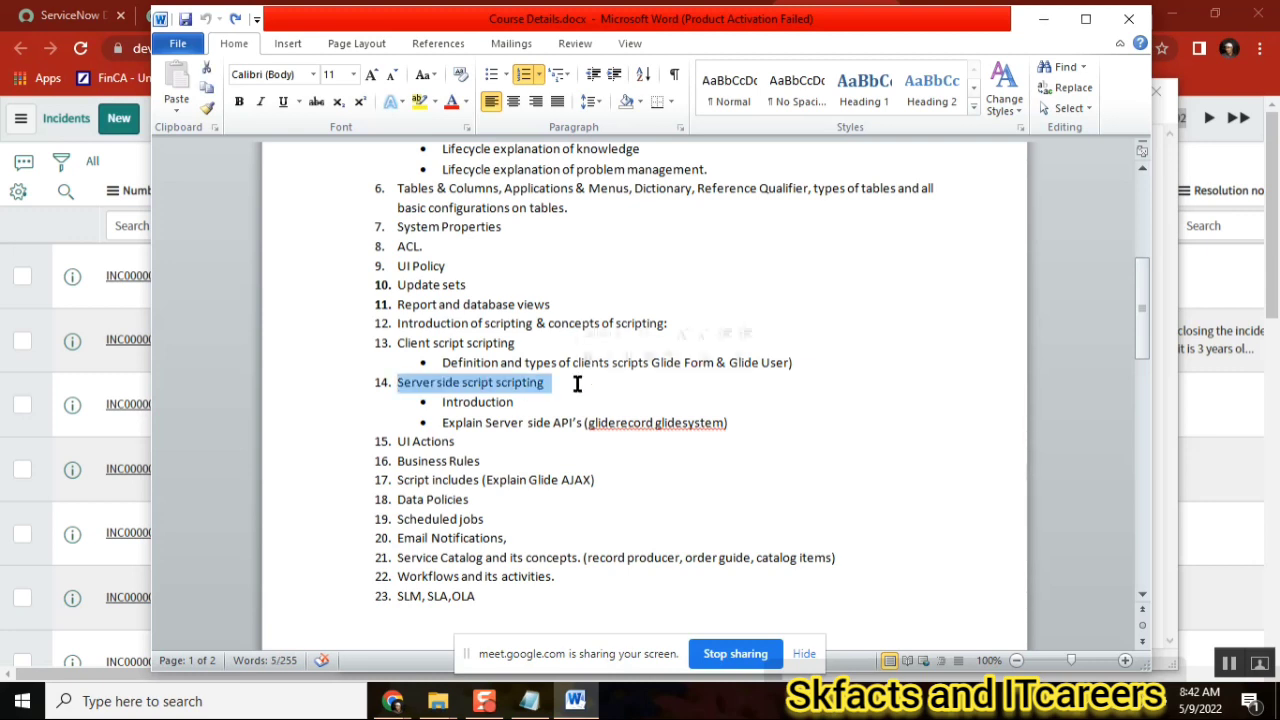
click(420, 383)
triple_click(397, 383)
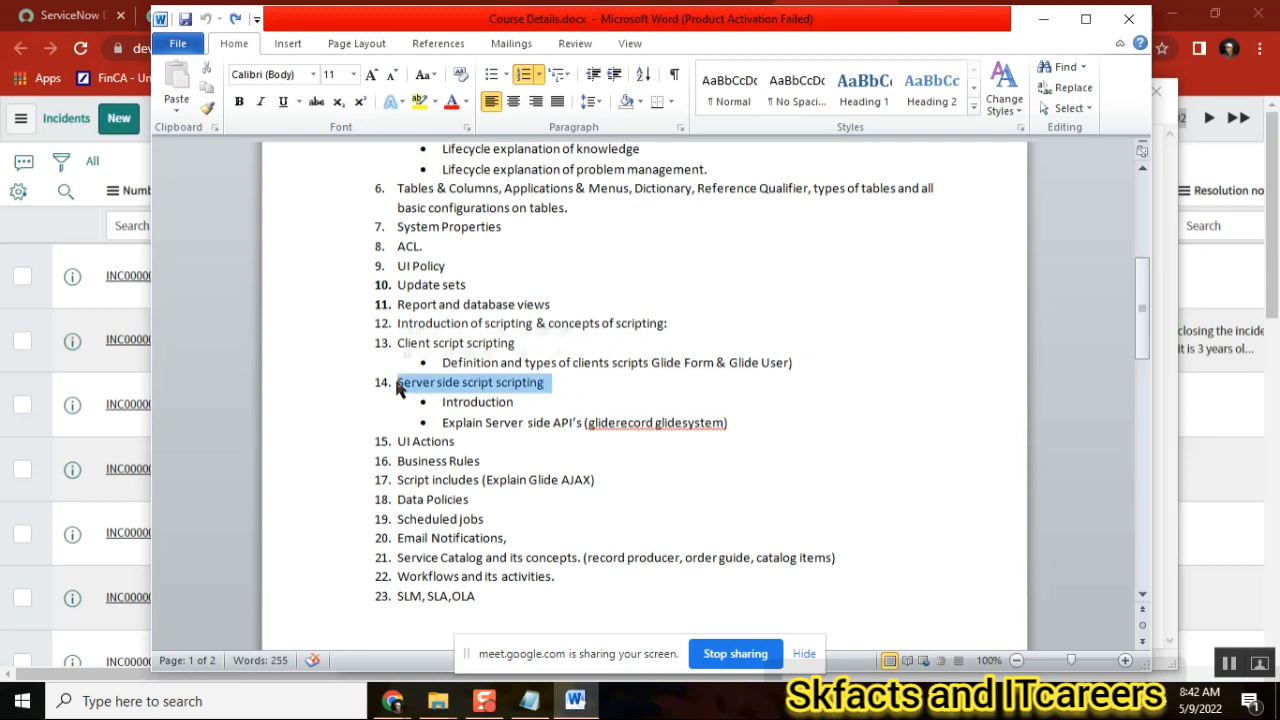
click(622, 422)
double_click(622, 422)
click(397, 441)
drag(397, 441, 530, 545)
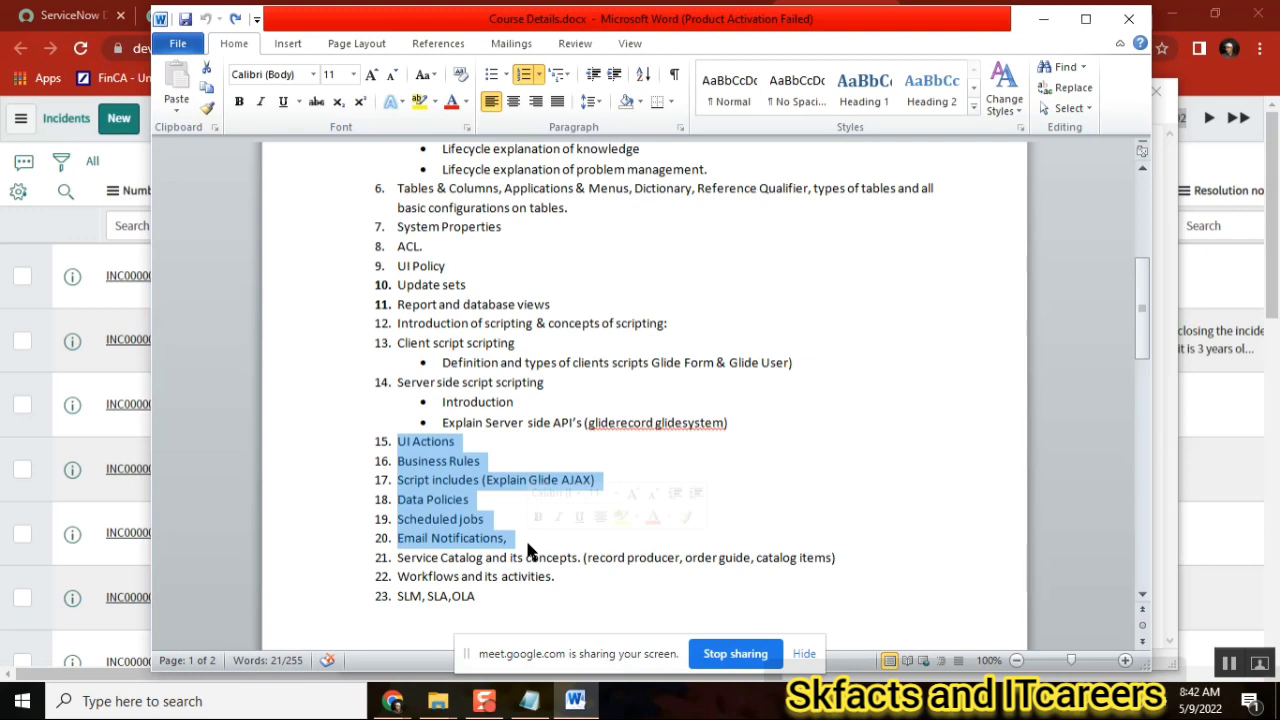
click(530, 550)
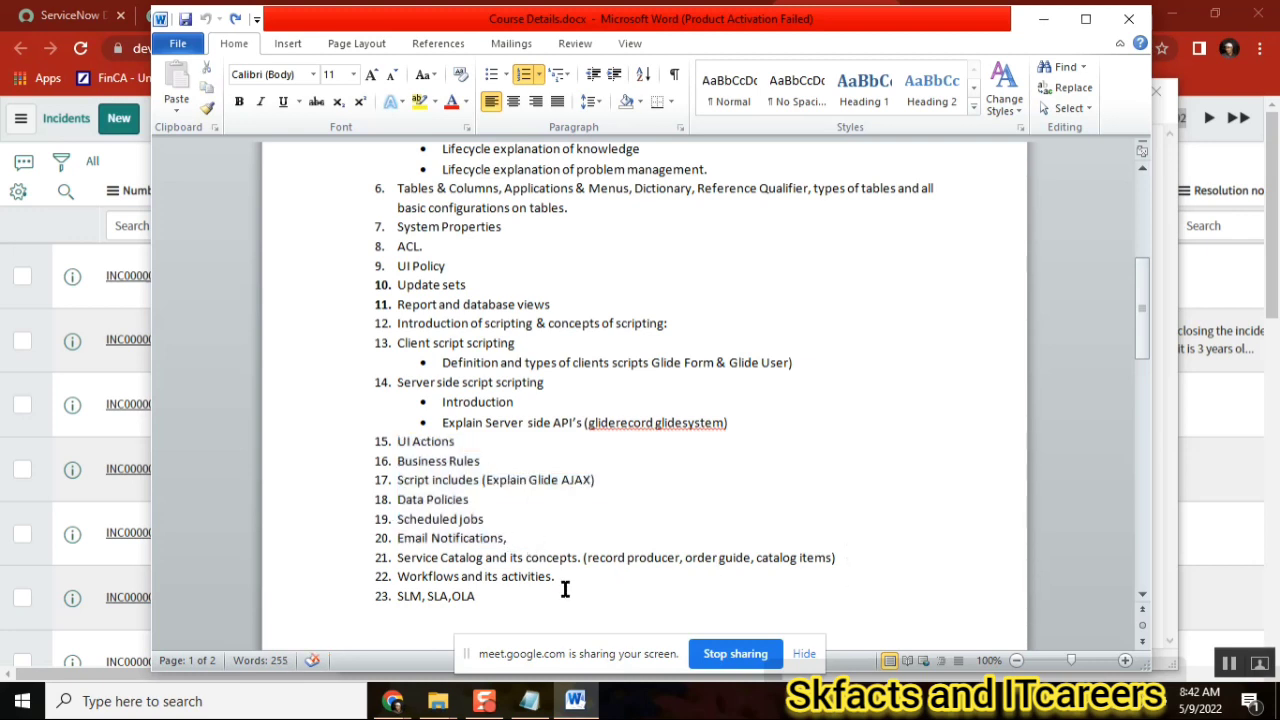
drag(560, 582, 398, 560)
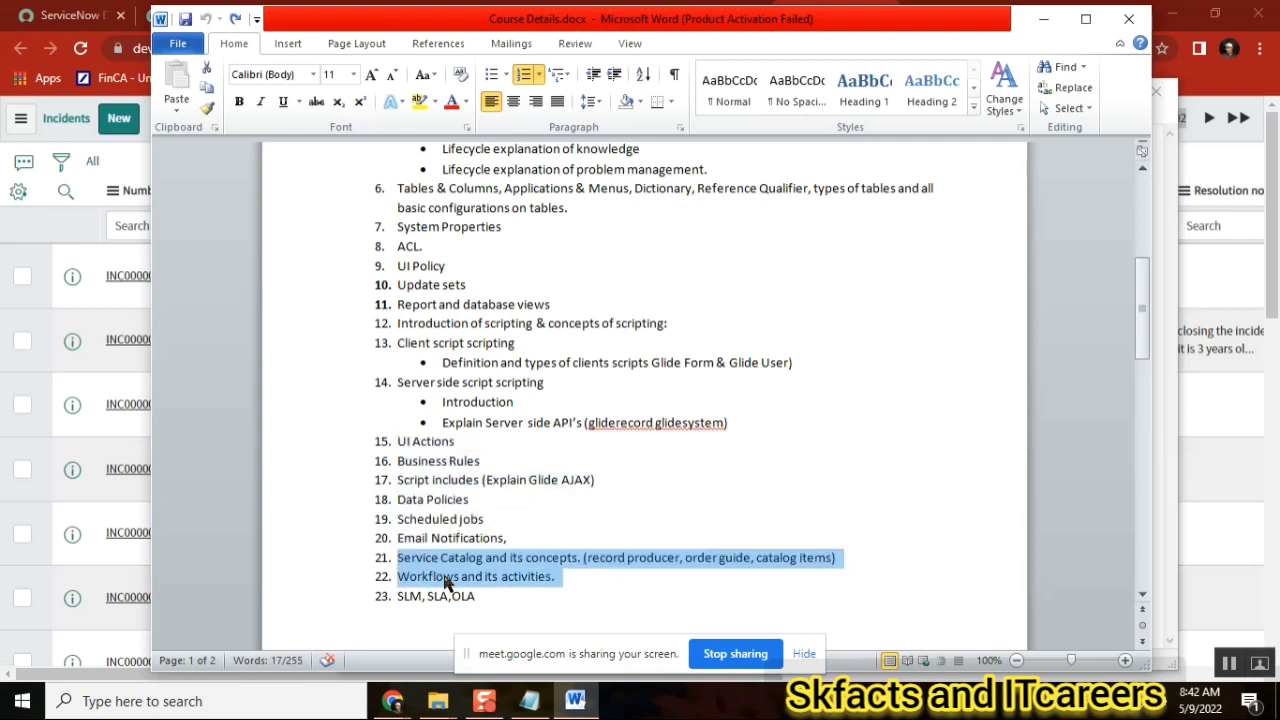
double_click(428, 577)
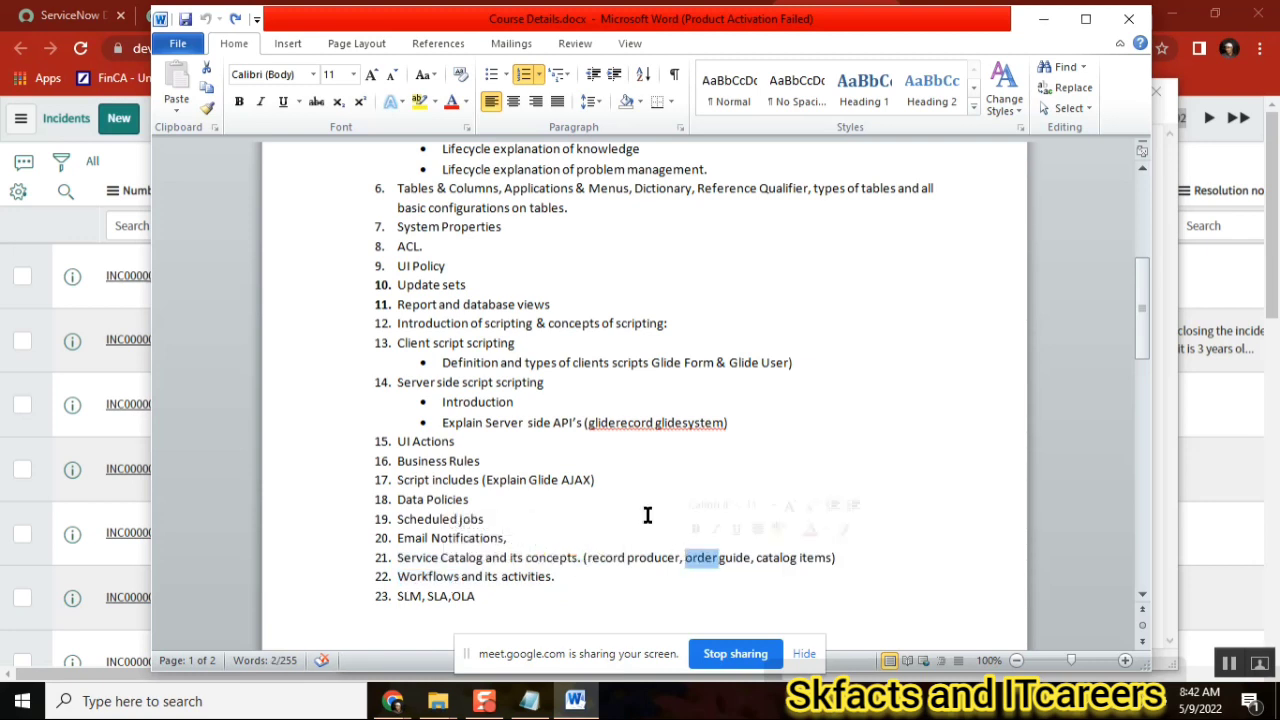
double_click(414, 343)
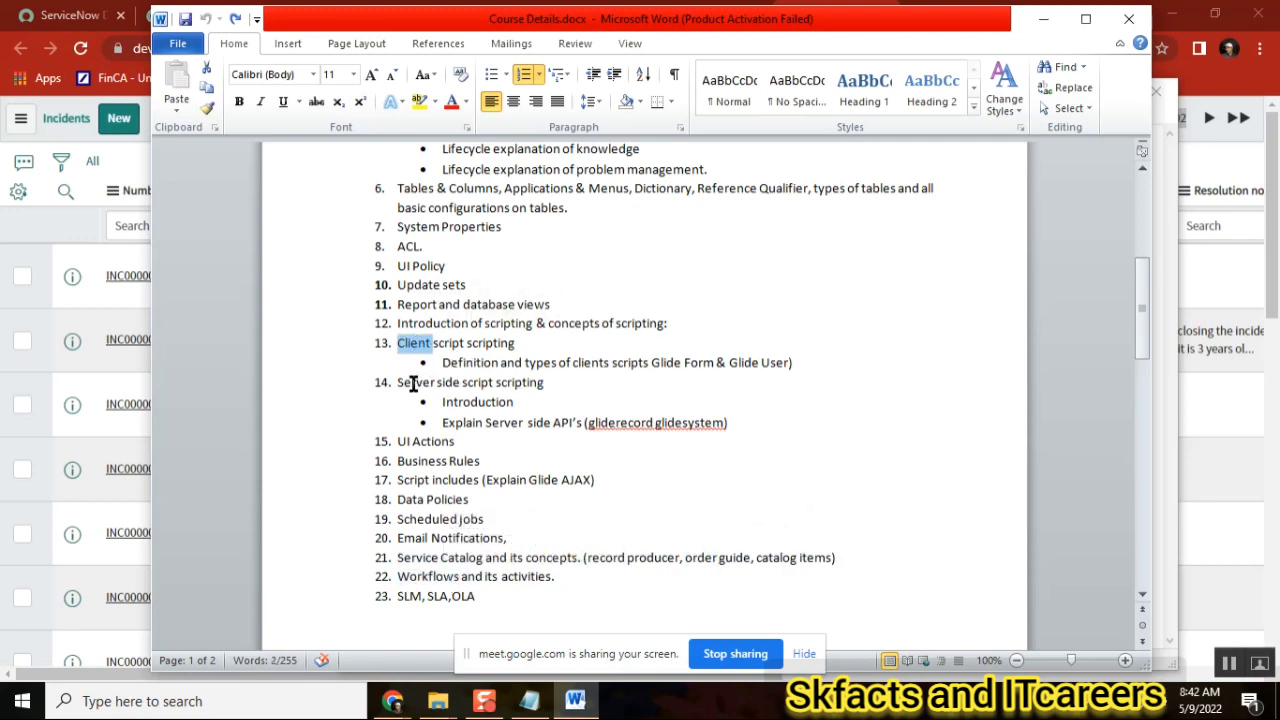
double_click(414, 383)
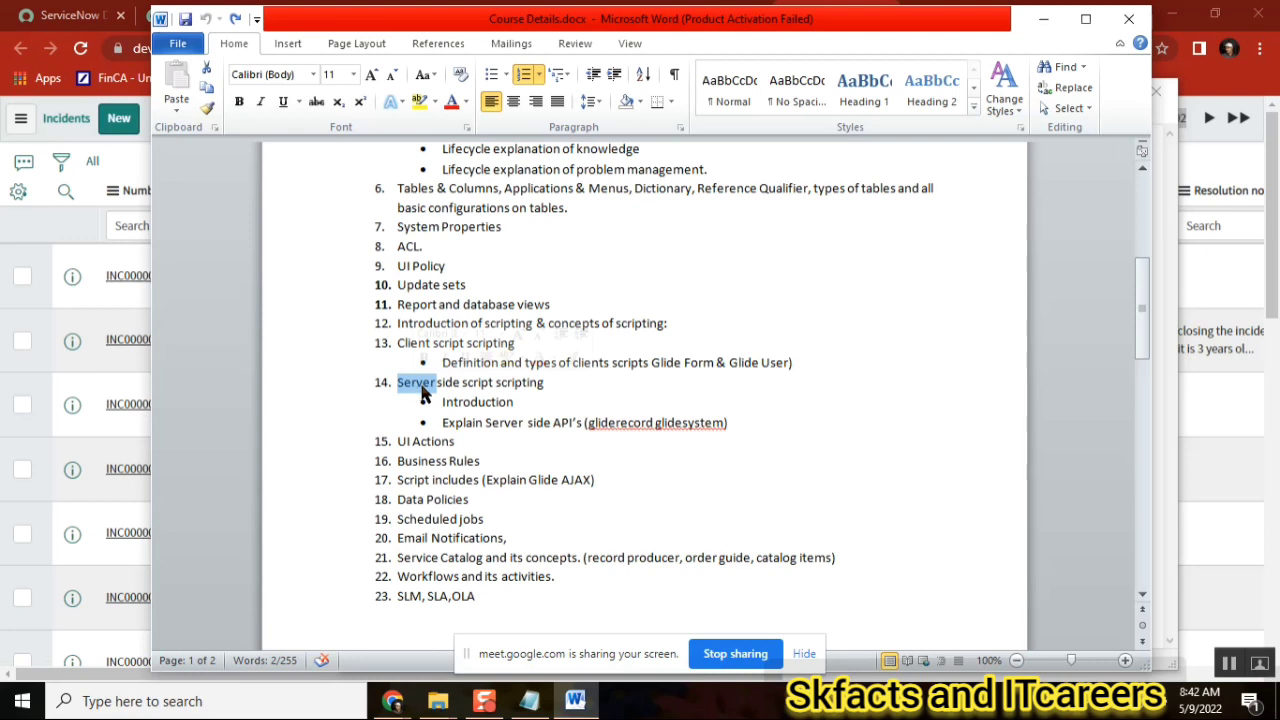
double_click(398, 343)
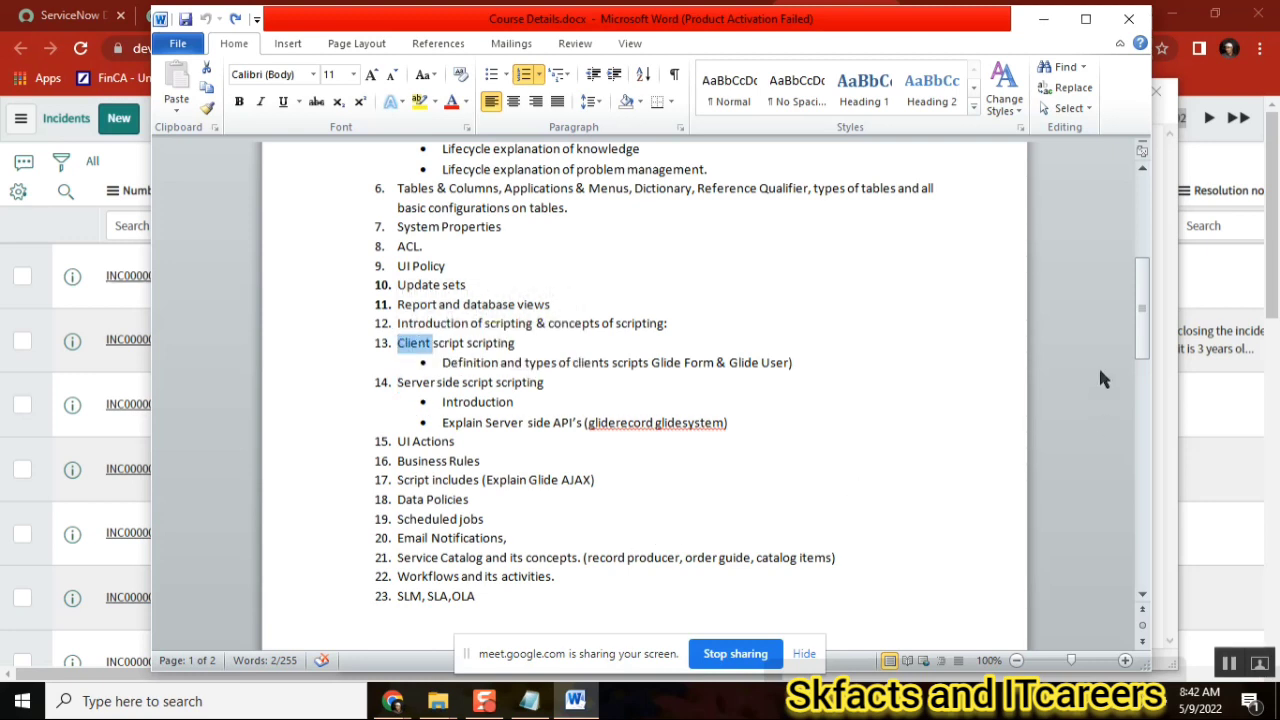
drag(1143, 310, 1143, 428)
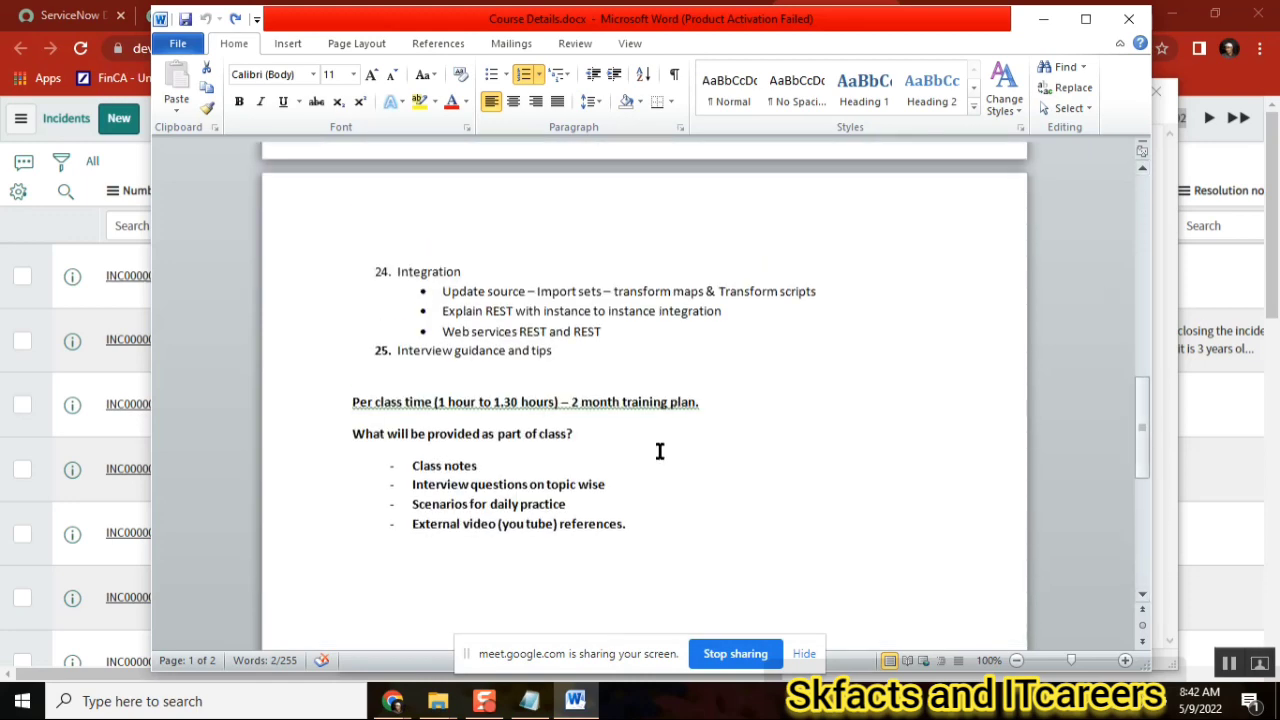
drag(556, 350, 424, 215)
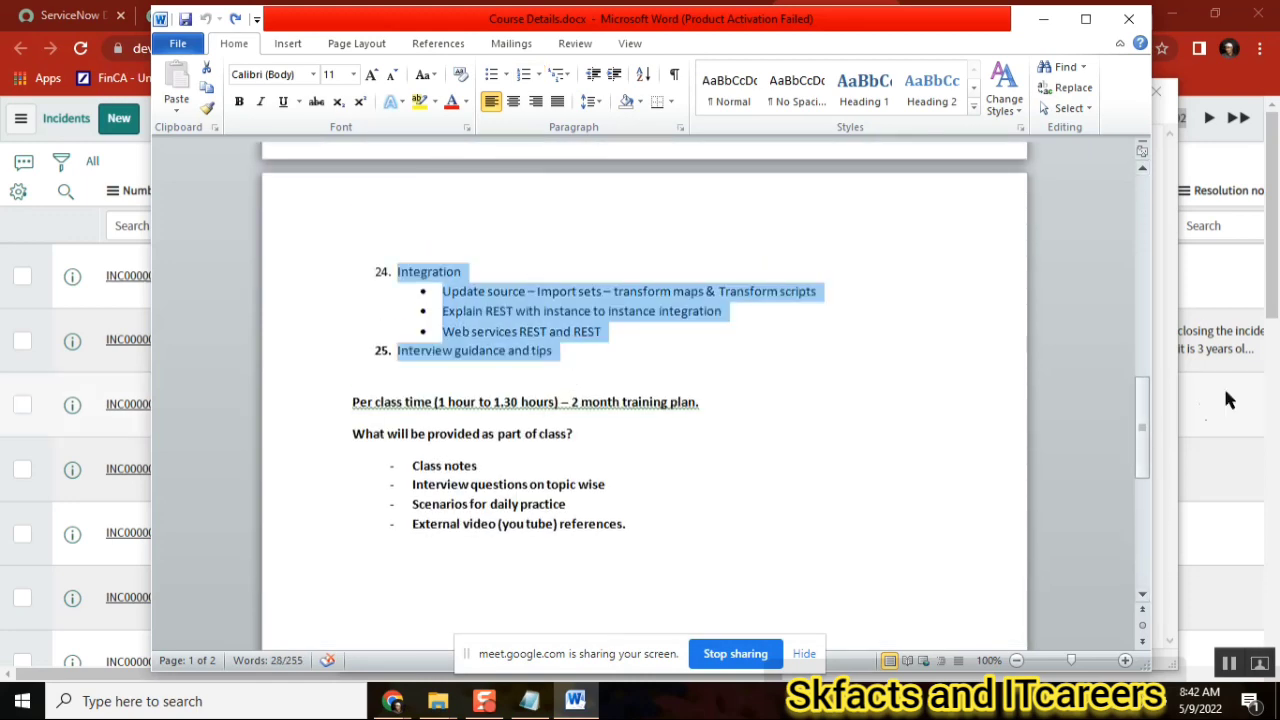
drag(1143, 440, 1141, 357)
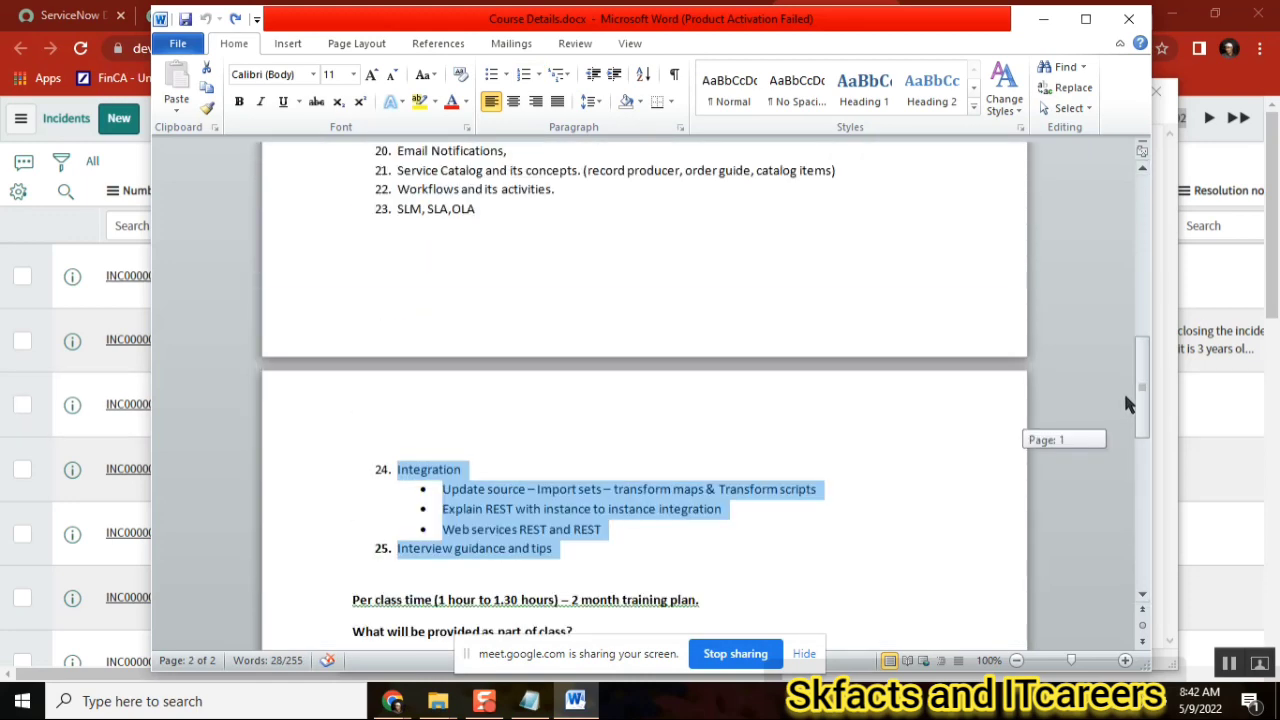
click(677, 370)
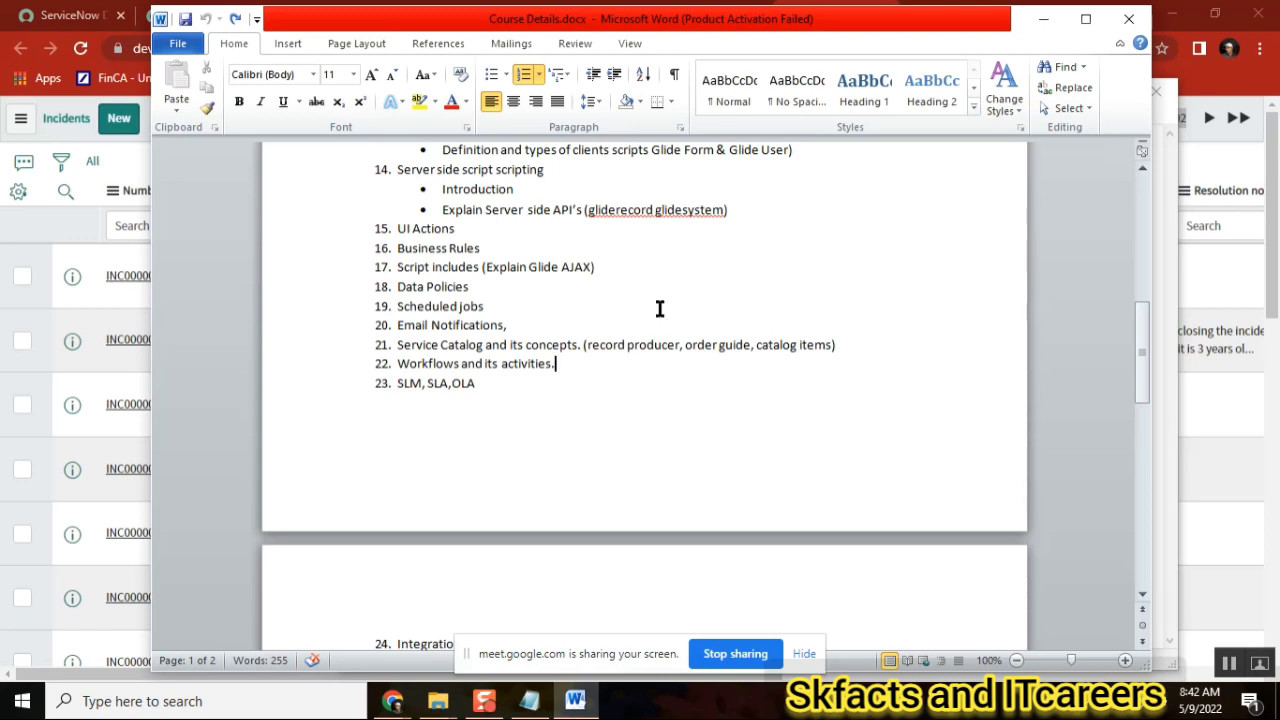
double_click(466, 325)
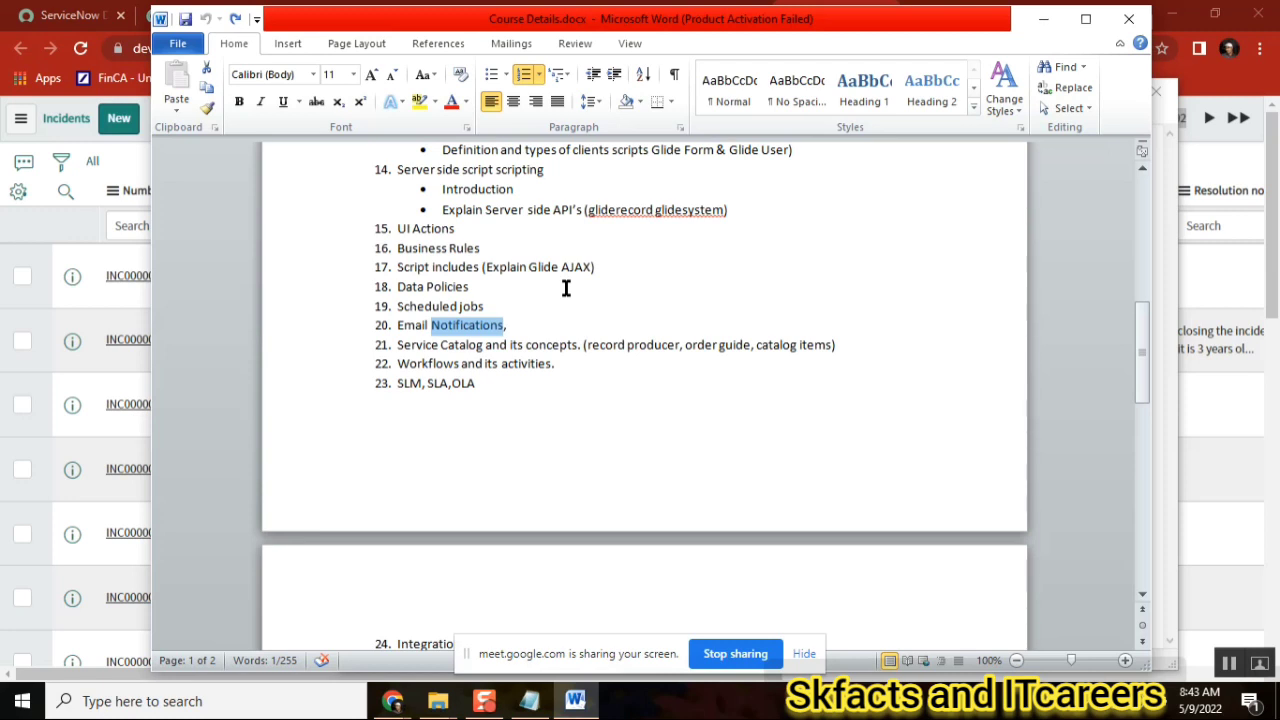
click(636, 437)
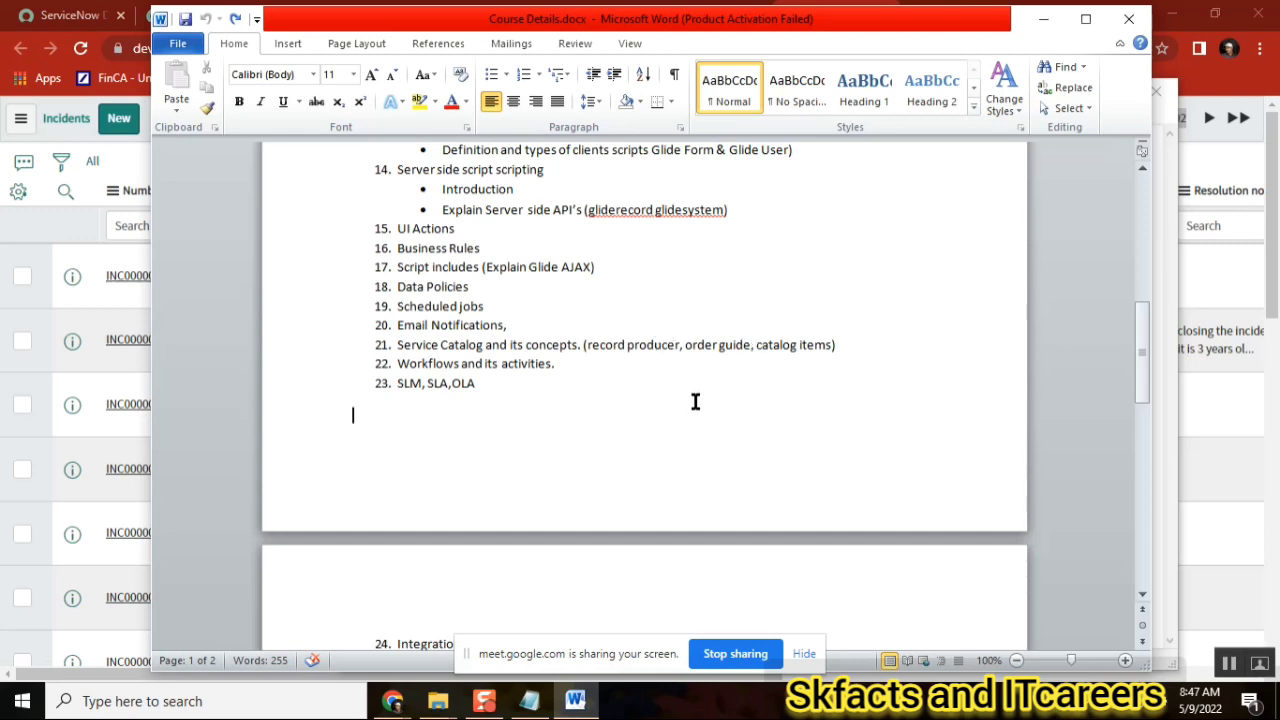
- In Notepad, remove the 2400 figure and add the knowledge and email note lines
click(526, 700)
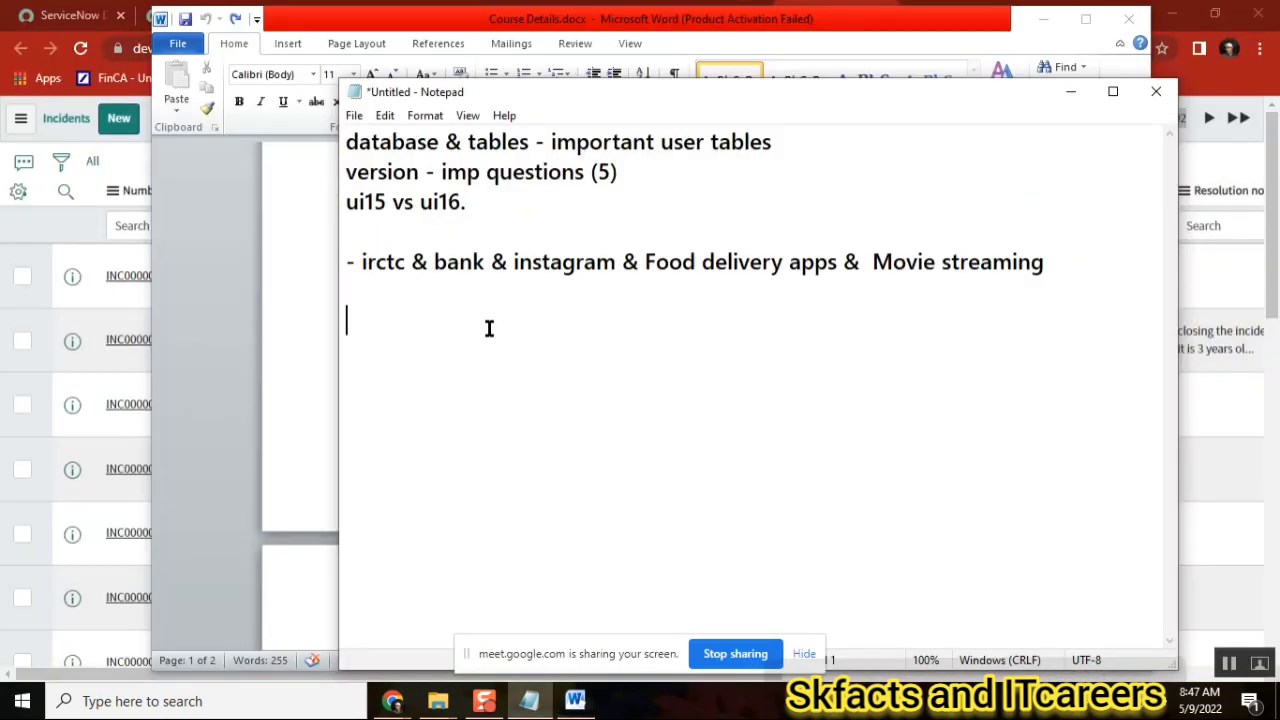
text(2400)
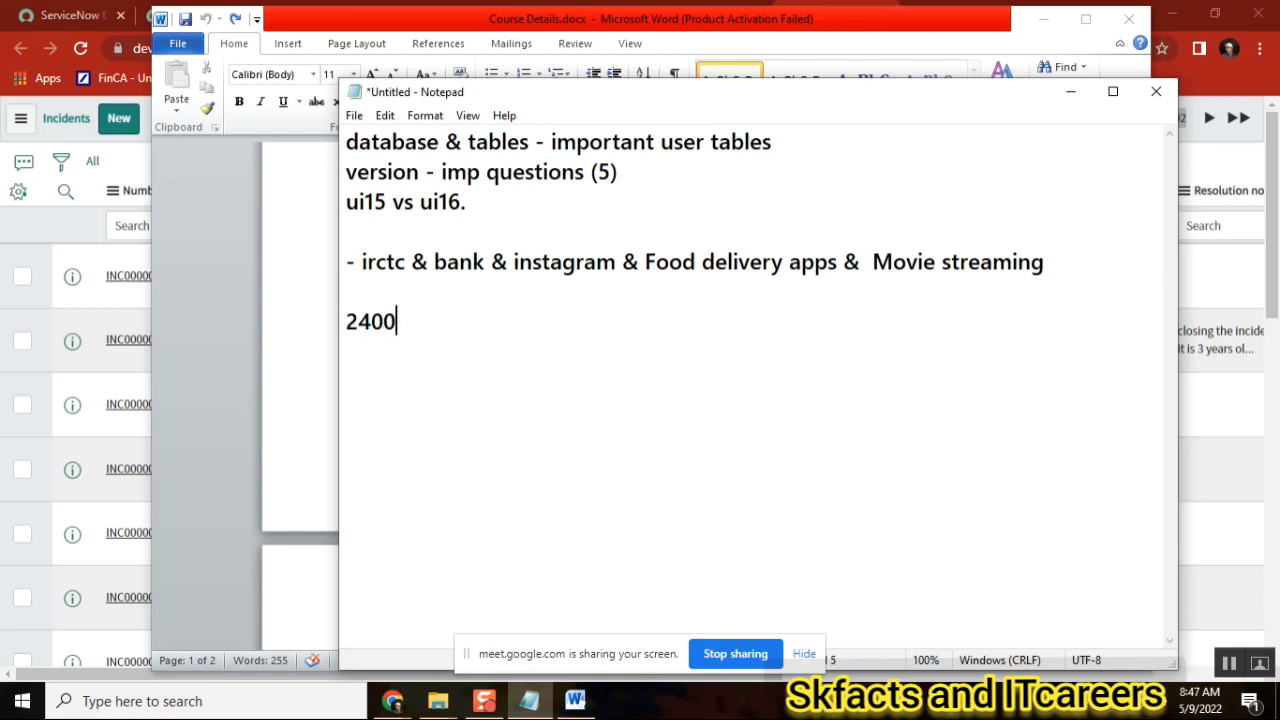
key(shift+Home)
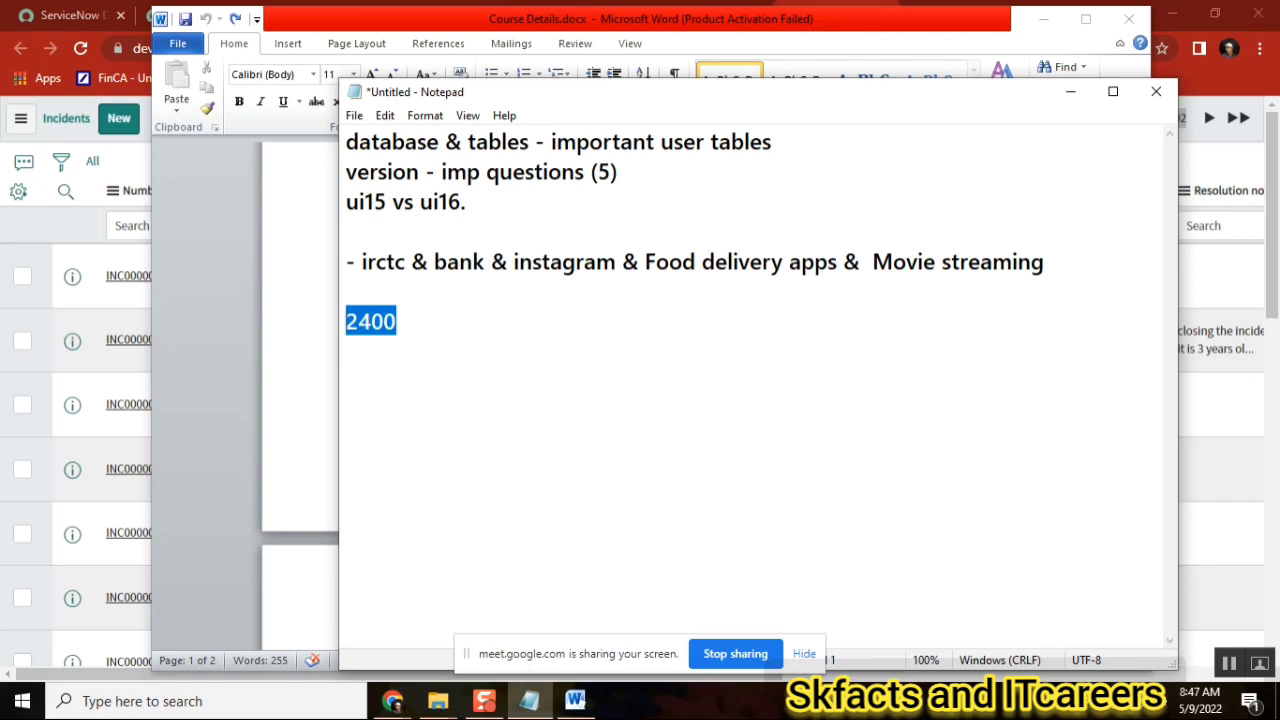
key(BackSpace)
text(8 hou)
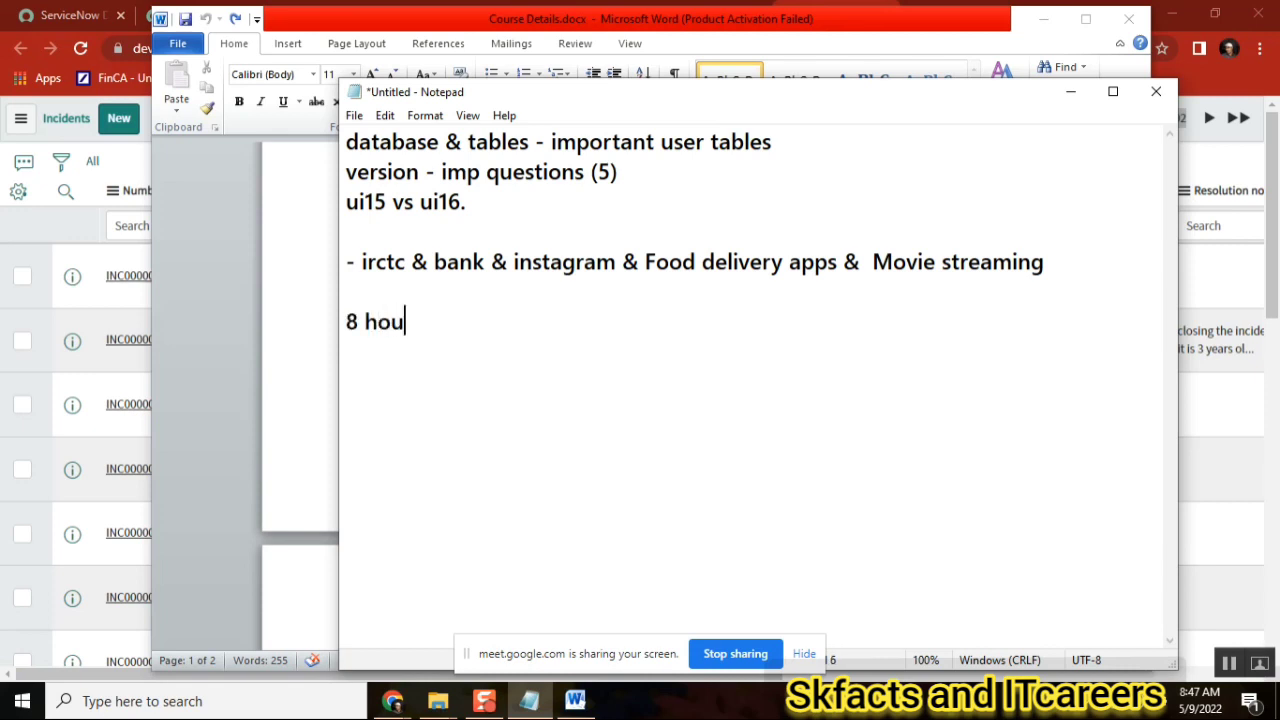
text(rs with knowledge.)
key(Return)
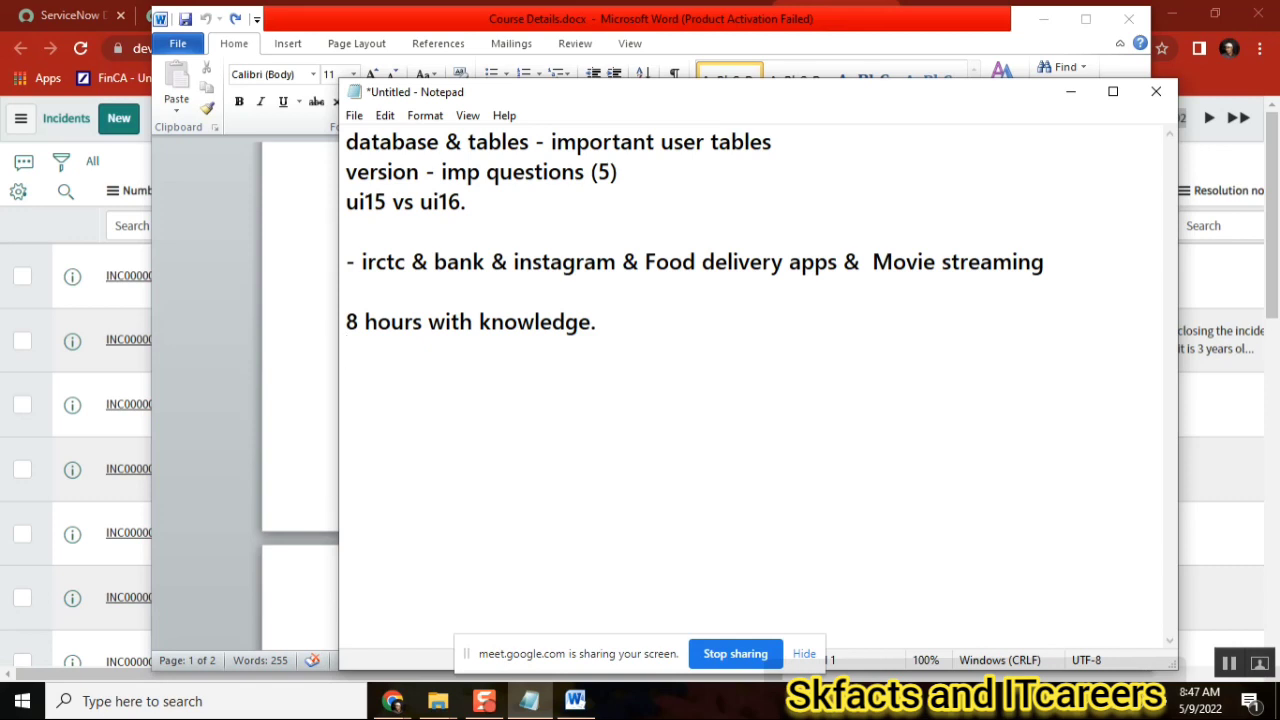
text(ea)
key(BackSpace)
text(mail)
key(Return)
text(-)
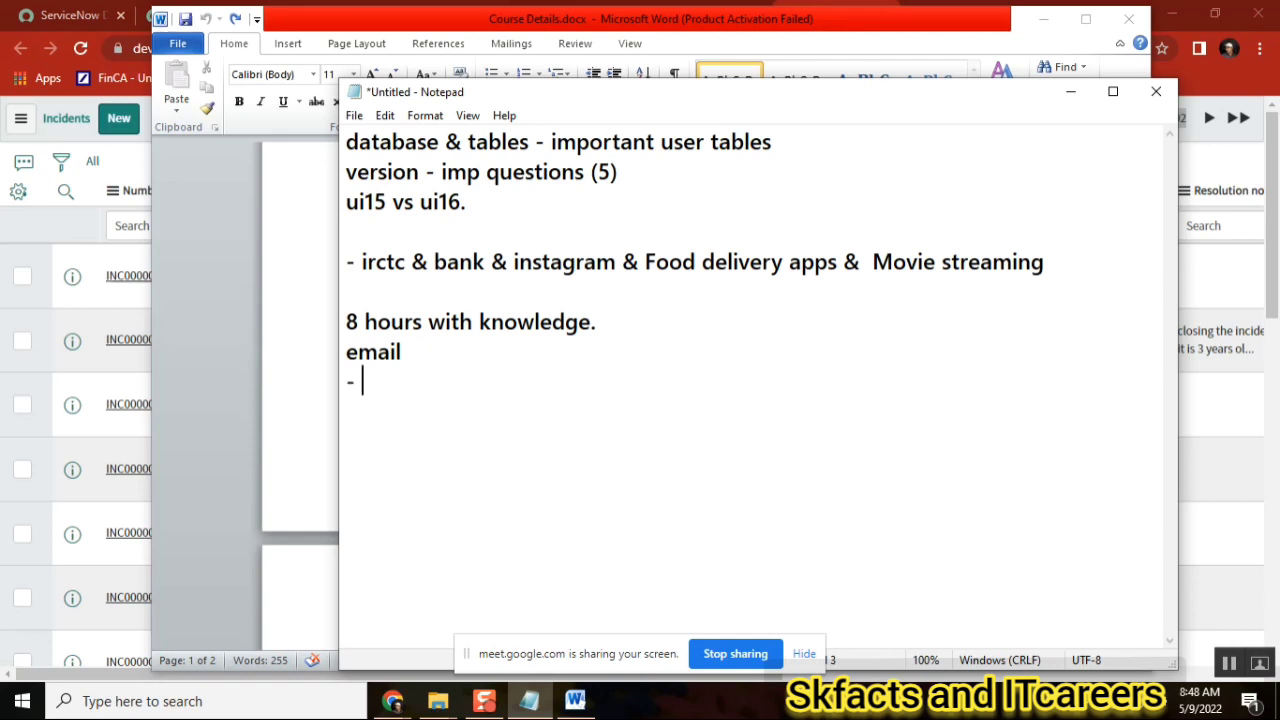
- Capitalize 'Email' and add the '-' and '****' lines below it
click(613, 316)
click(360, 352)
key(BackSpace)
text(E)
key(Down)
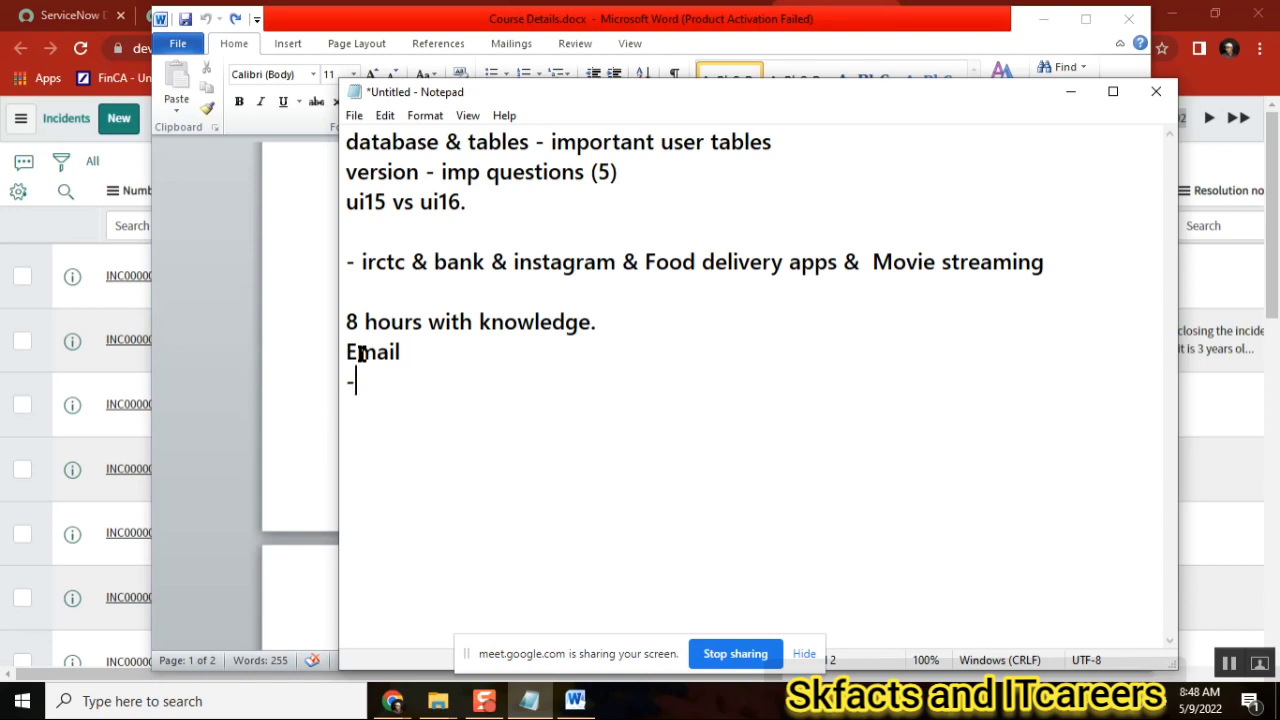
key(Return)
text(***)
text(*)
click(401, 378)
click(399, 406)
click(385, 382)
- Add figure lines below the asterisks, then delete the 0 and 20 lines
click(396, 410)
key(Return)
text(0)
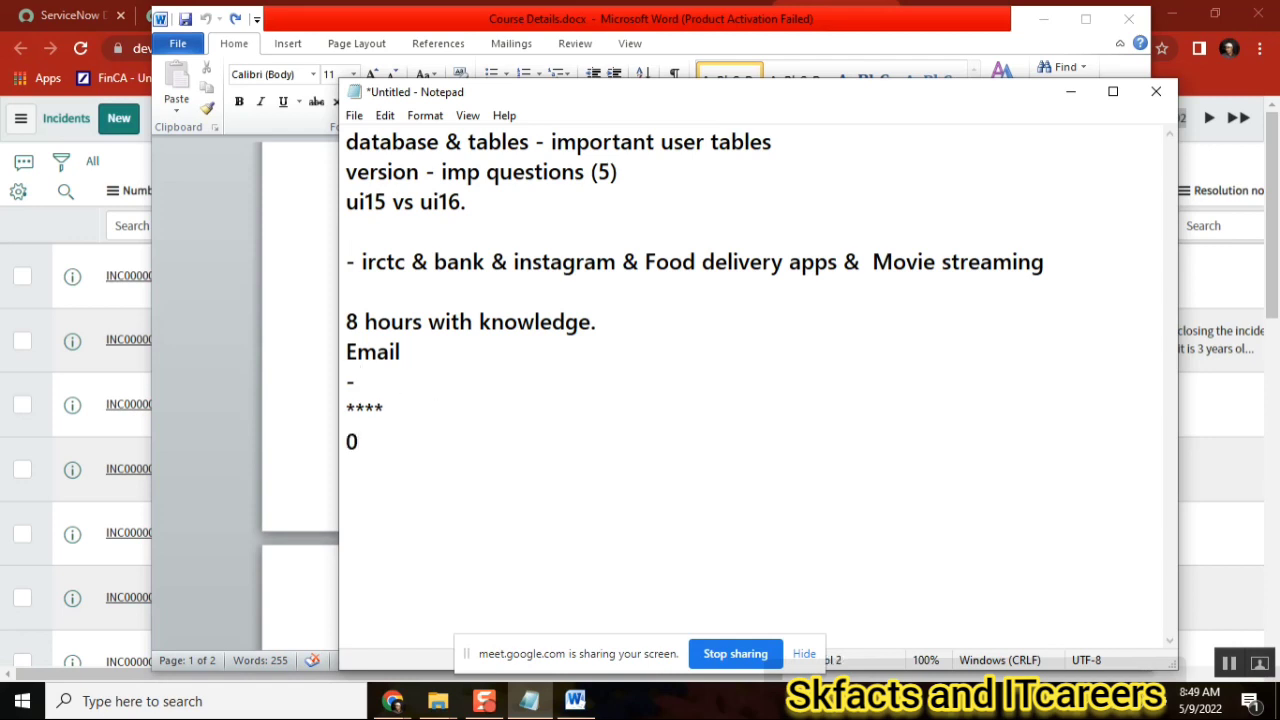
key(Return)
text(20)
key(Return)
drag(385, 472, 348, 440)
key(Delete)
- Add the '8 hour - 8K' and '1 -' lines below the asterisks
drag(410, 352, 345, 322)
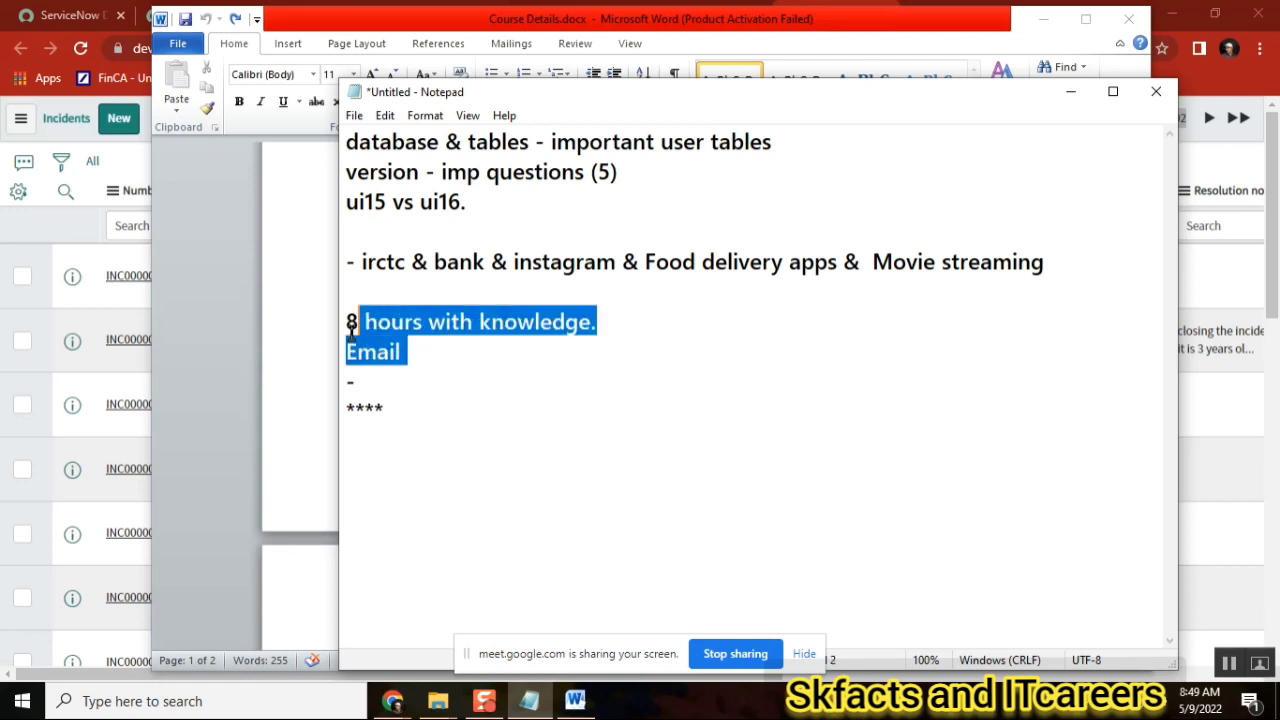
click(430, 402)
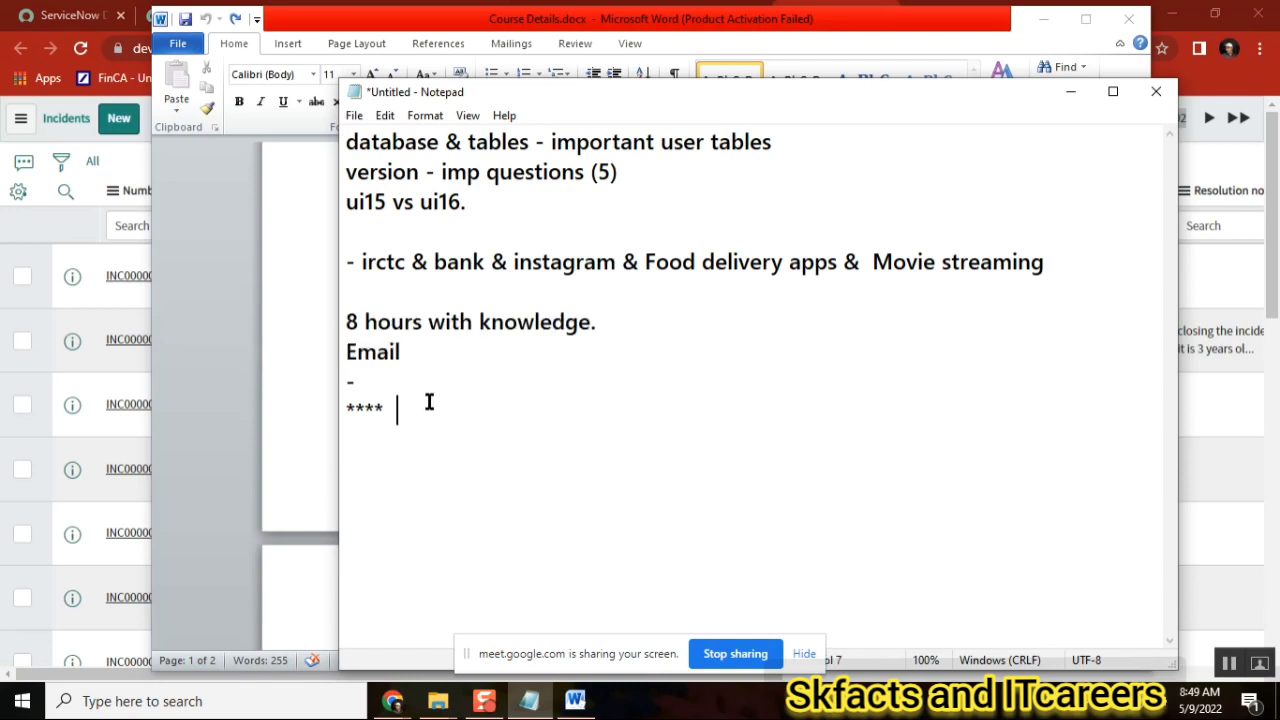
key(End)
key(Return)
text(8 )
text(hour )
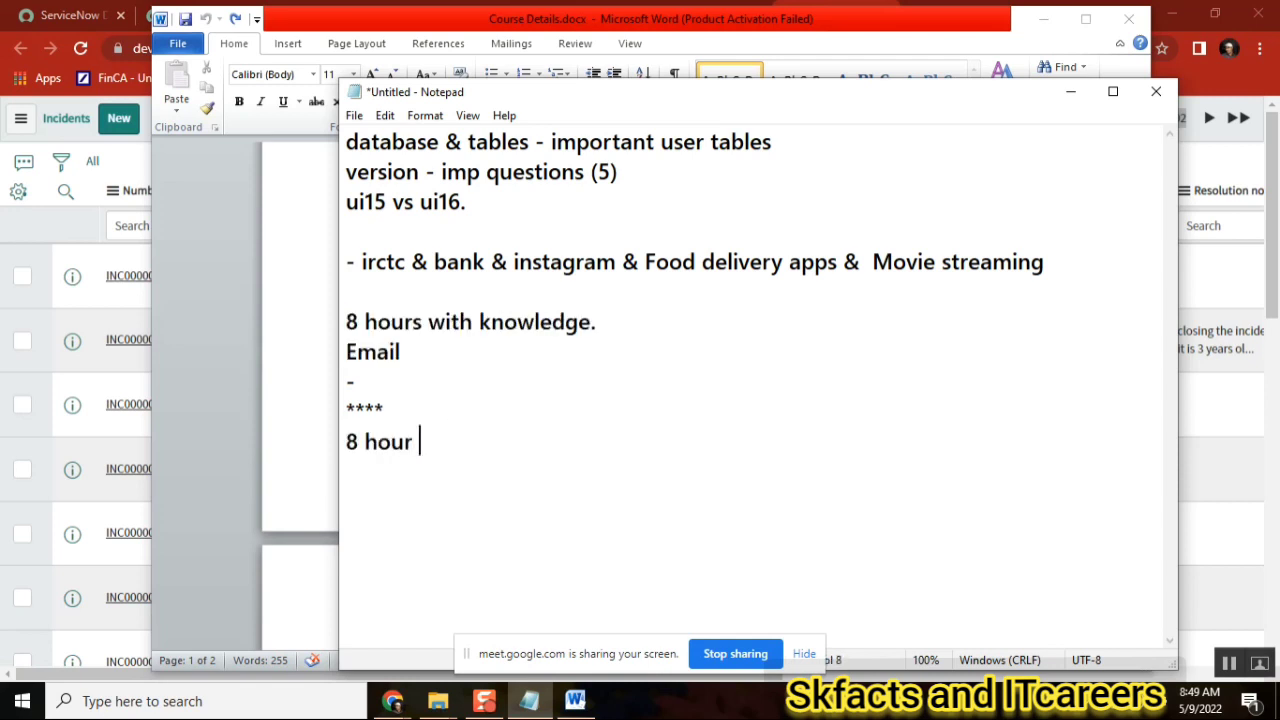
text(- 8K)
key(Return)
text(1 -)
key(shift+Home)
key(End)
key(Return)
text(reques)
- Correct the spelling to 'requirement', append ' - ', and add blank lines
key(BackSpace)
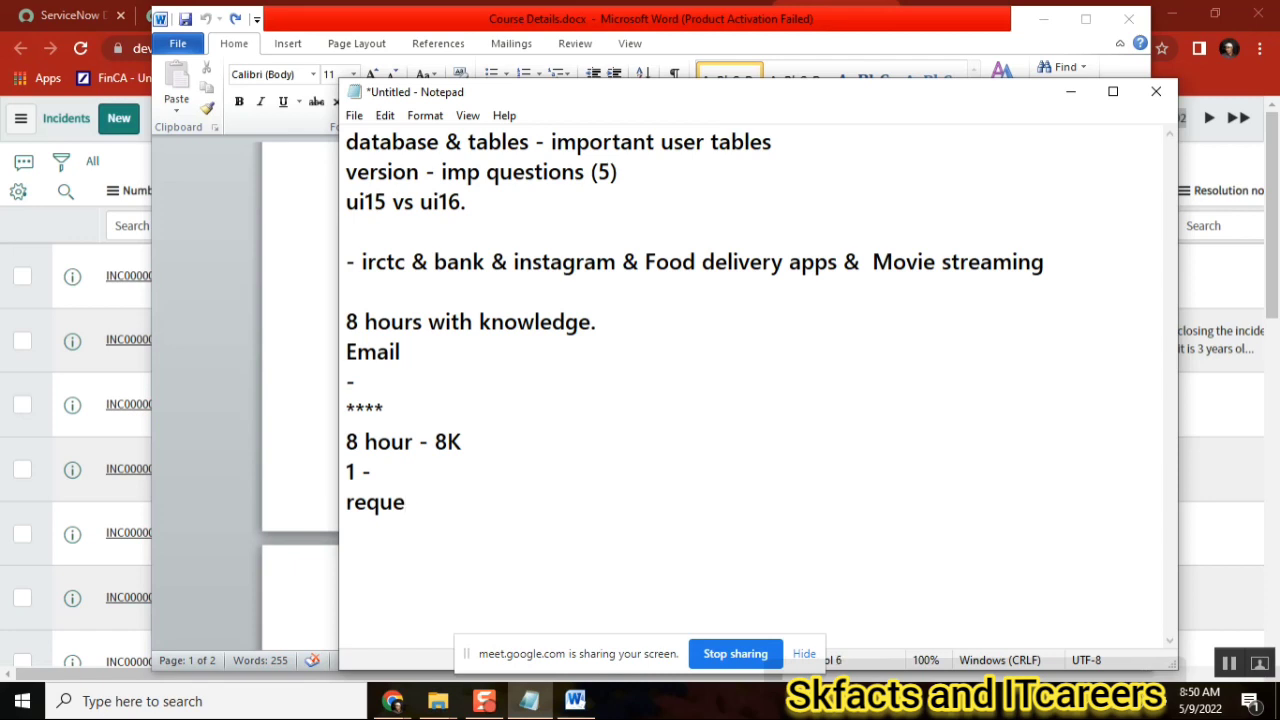
key(BackSpace)
text(u)
key(BackSpace)
text(iree)
key(BackSpace)
text(ment)
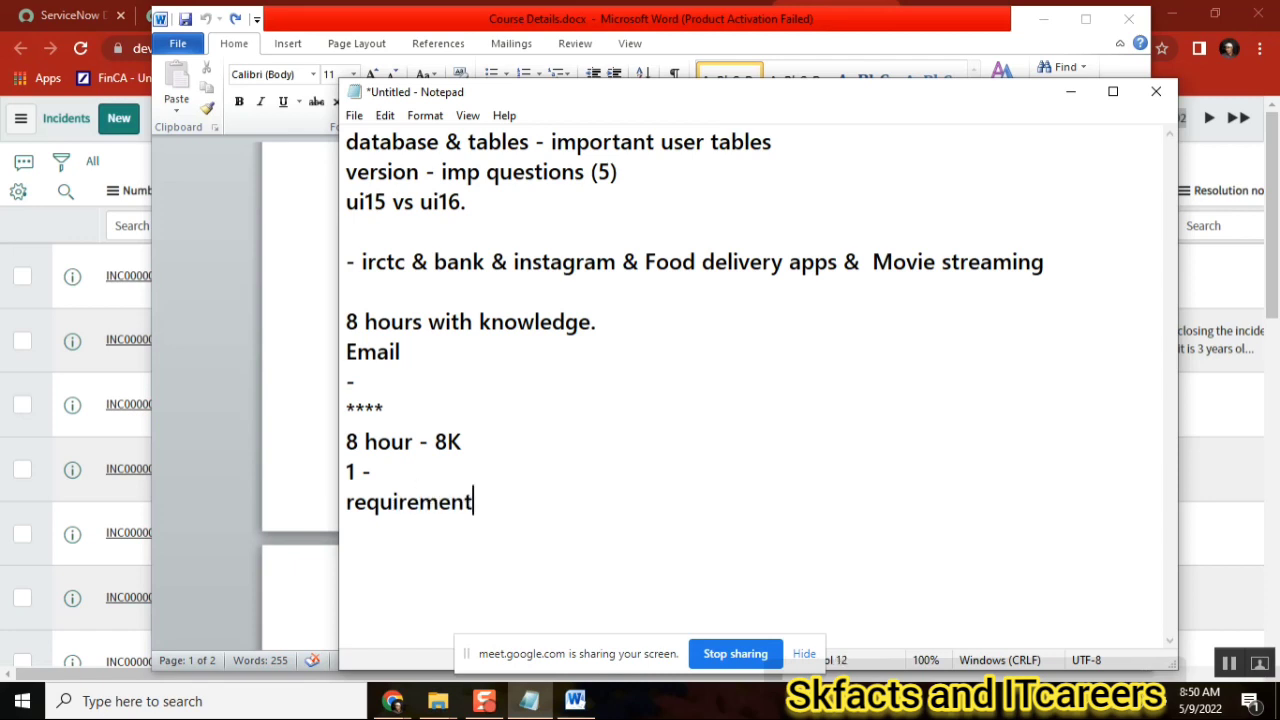
double_click(396, 506)
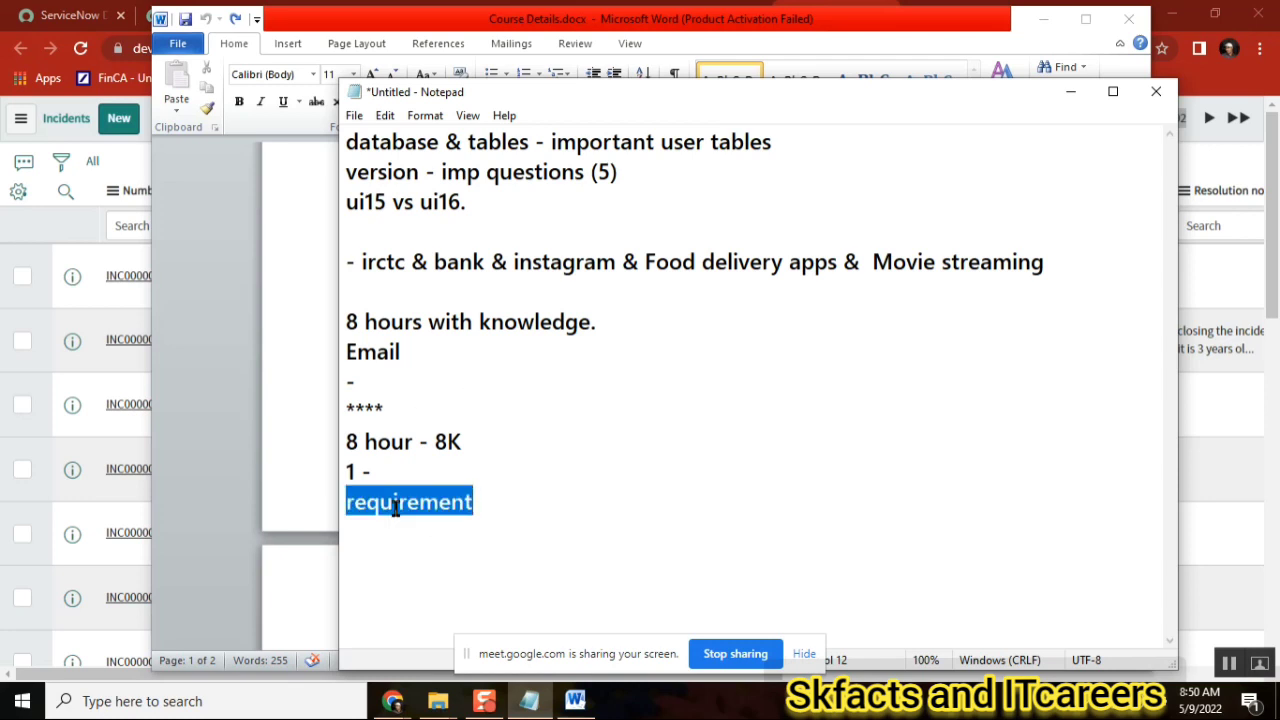
key(End)
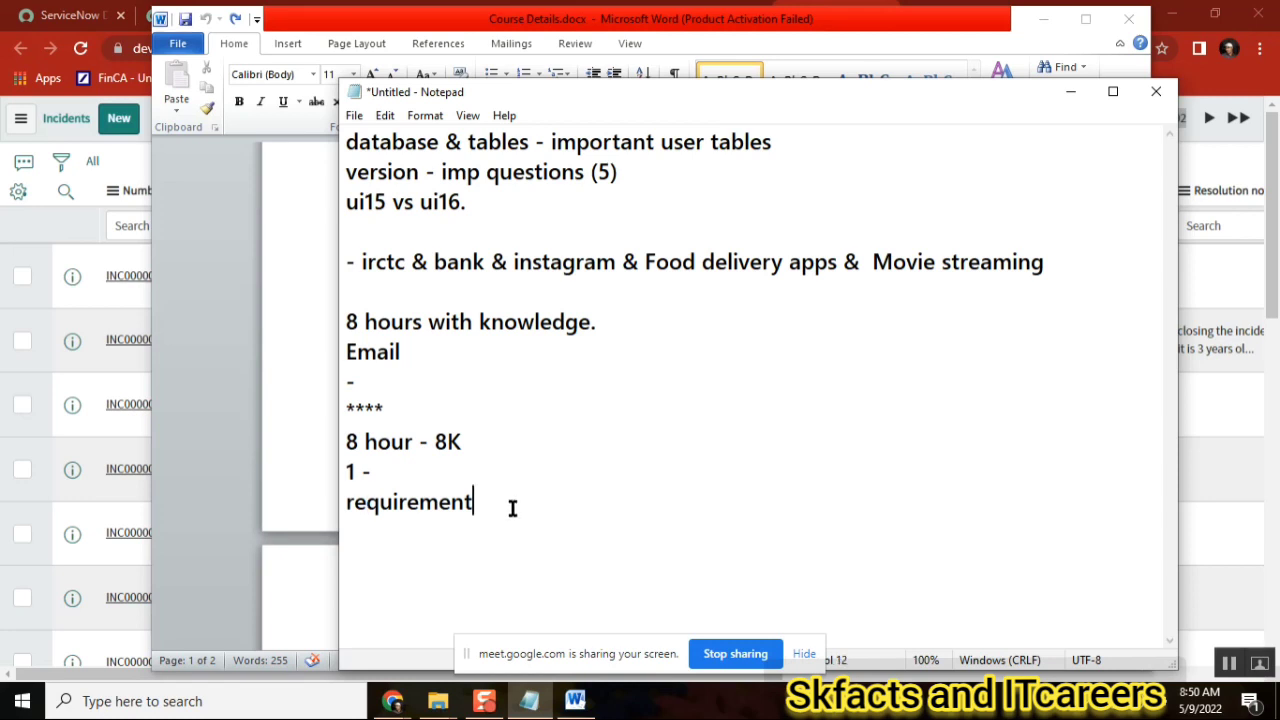
text( -)
key(Return)
- Add blank lines and start the 'docs - dev' line below 'requirement -'
key(Return)
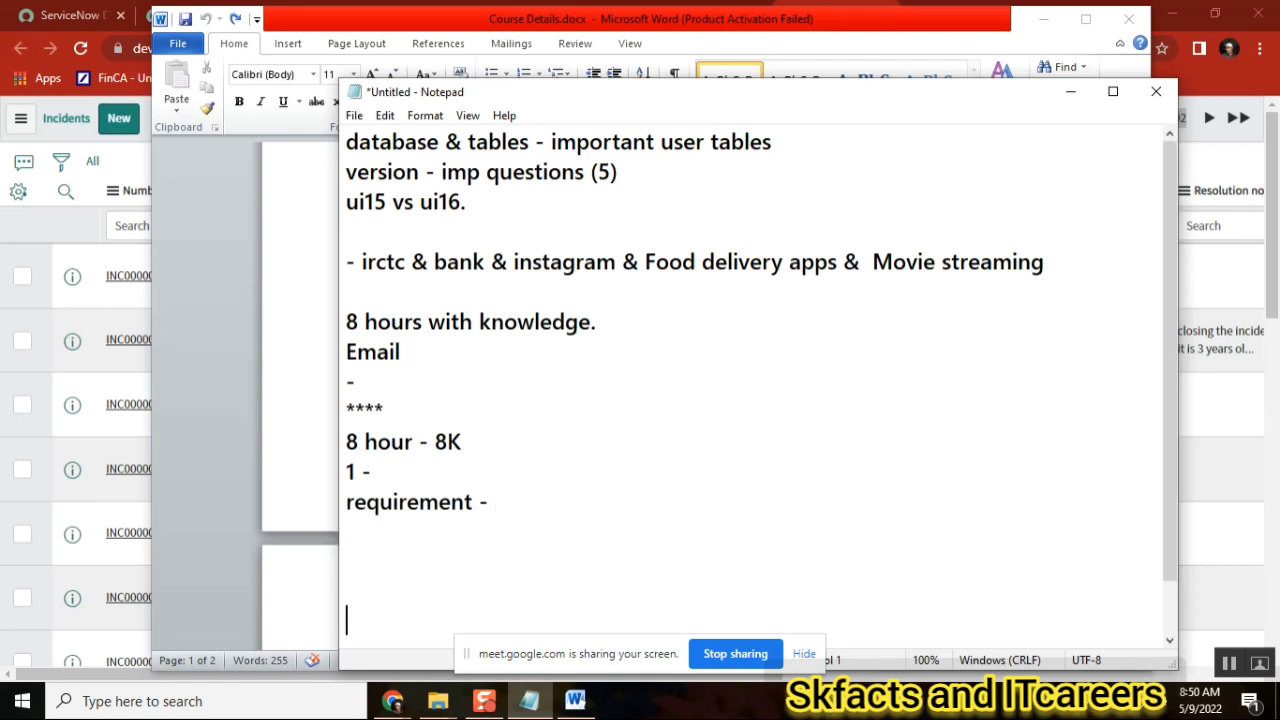
key(Return)
key(Return)
key(Return)
key(Return)
key(Return)
key(Return)
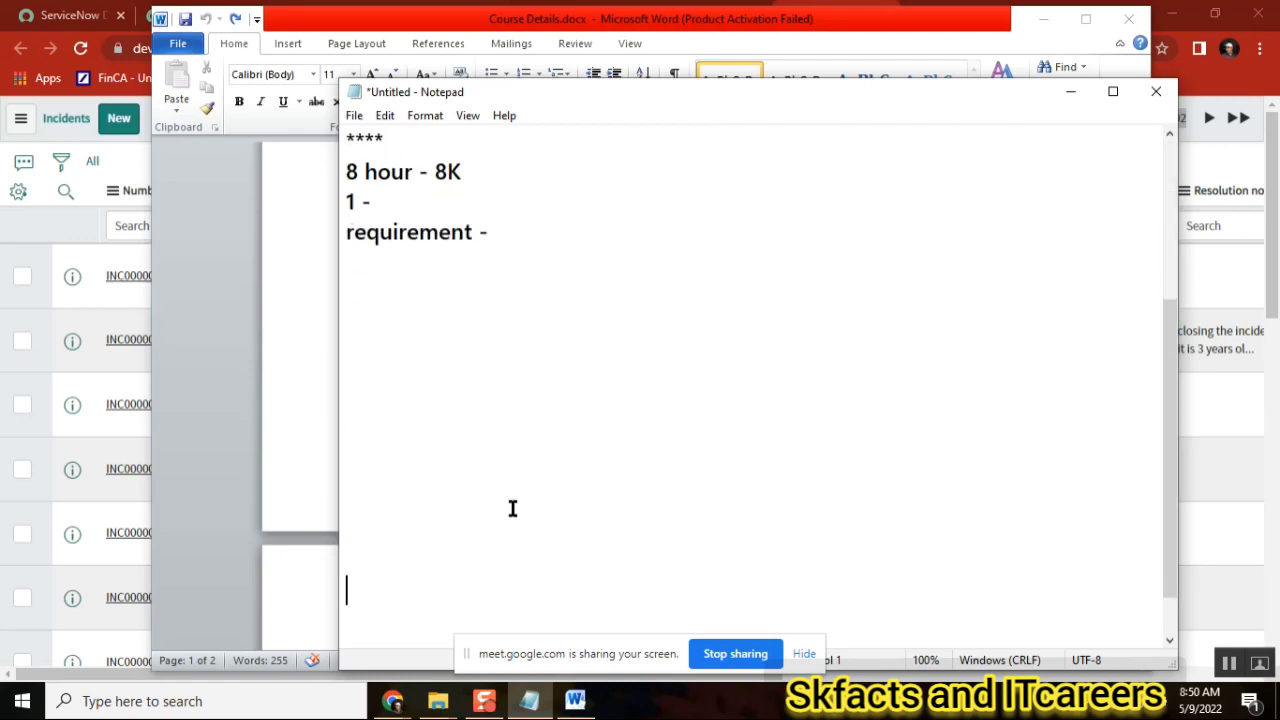
key(Up)
key(Up)
key(Up)
key(Up)
key(Up)
key(Up)
key(Up)
key(Up)
key(Up)
key(Up)
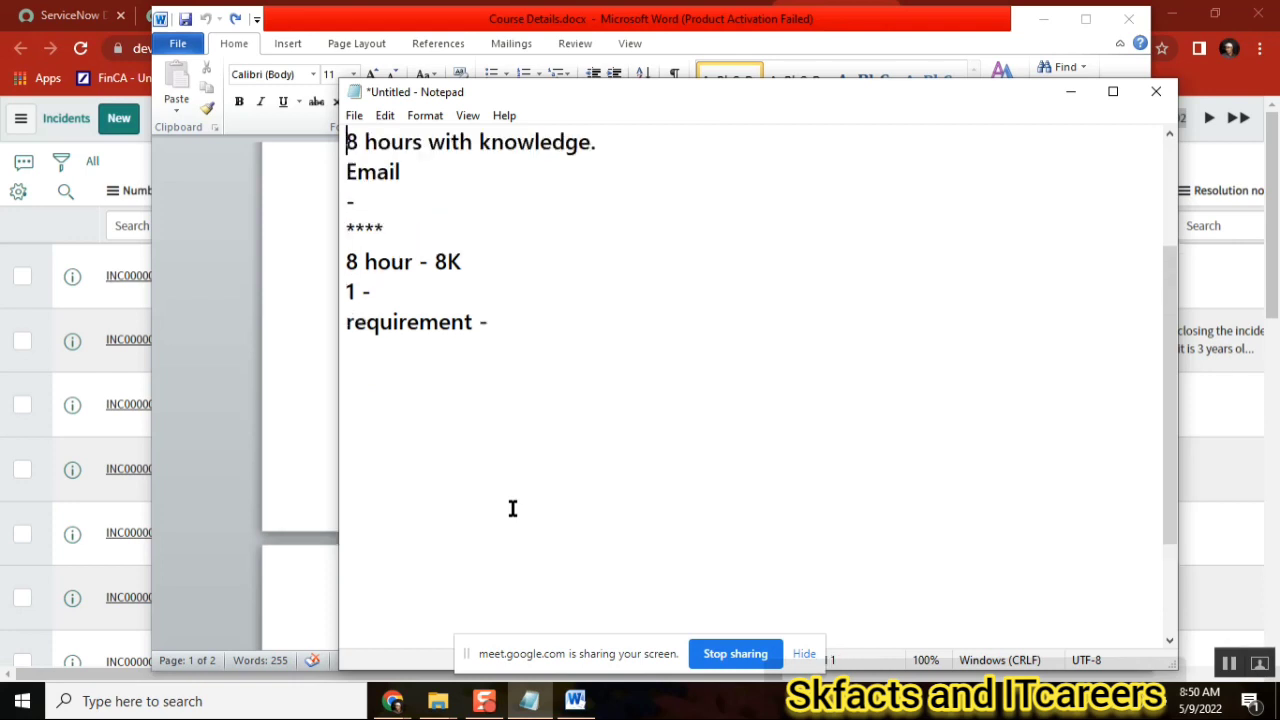
key(Up)
key(Up)
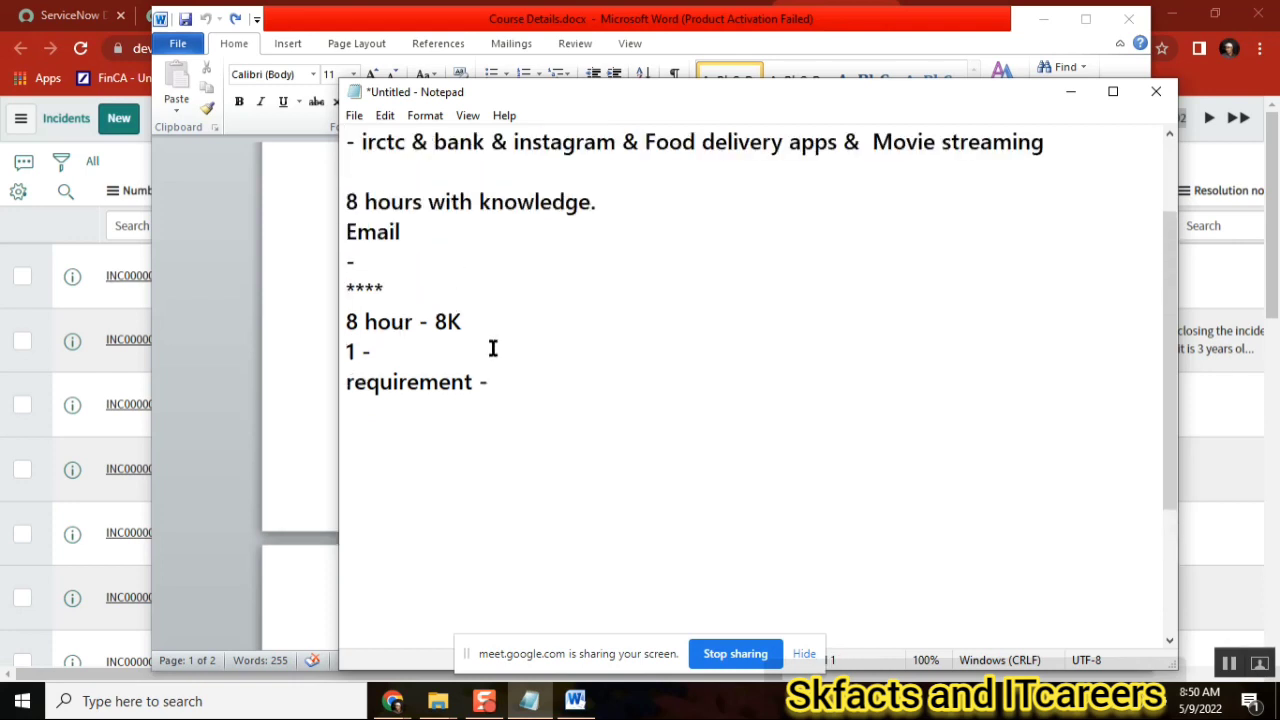
click(511, 378)
key(Down)
key(Down)
text(docs - )
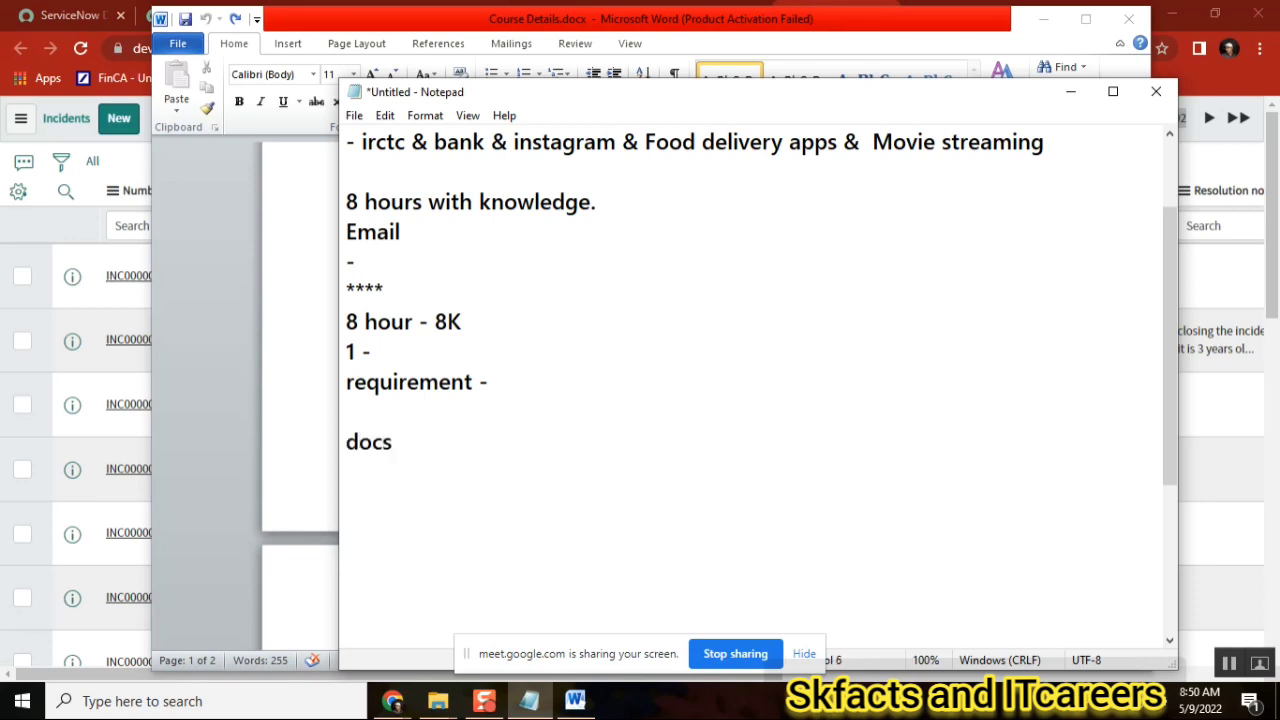
text(dev)
- Review the 'docs - dev' line and the dash after 'requirement' by selecting them
drag(455, 441, 345, 441)
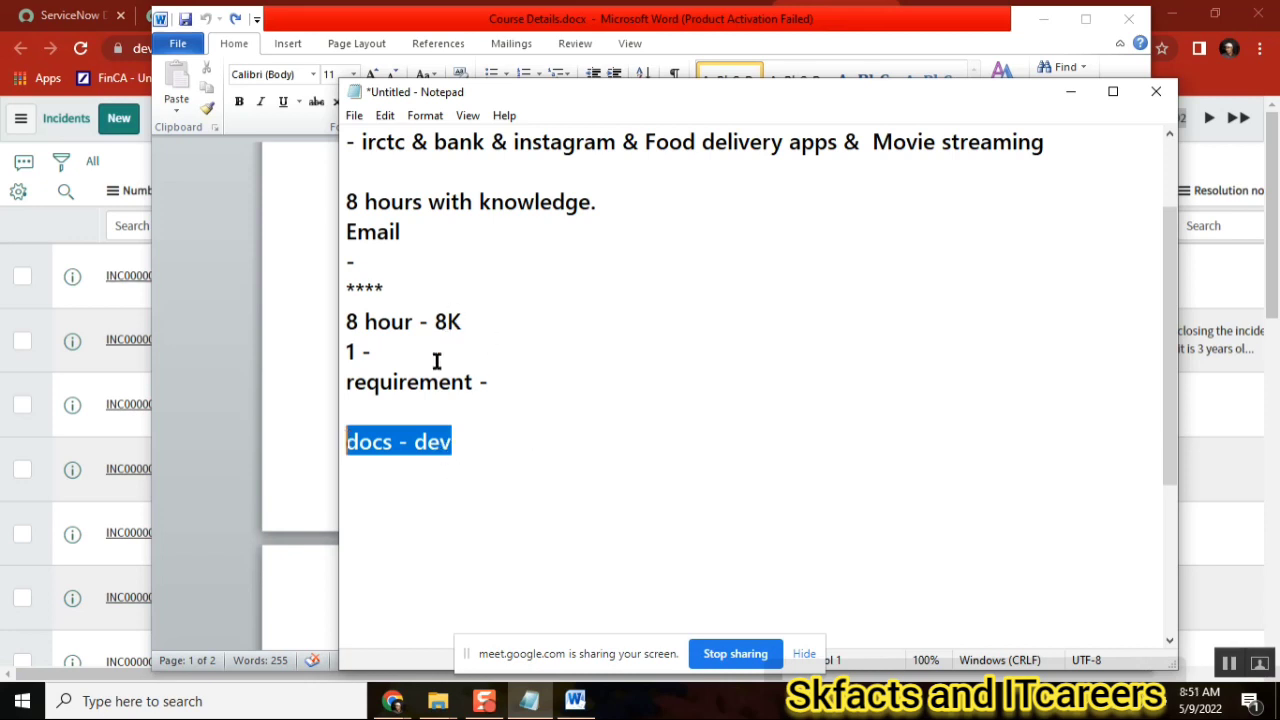
click(507, 385)
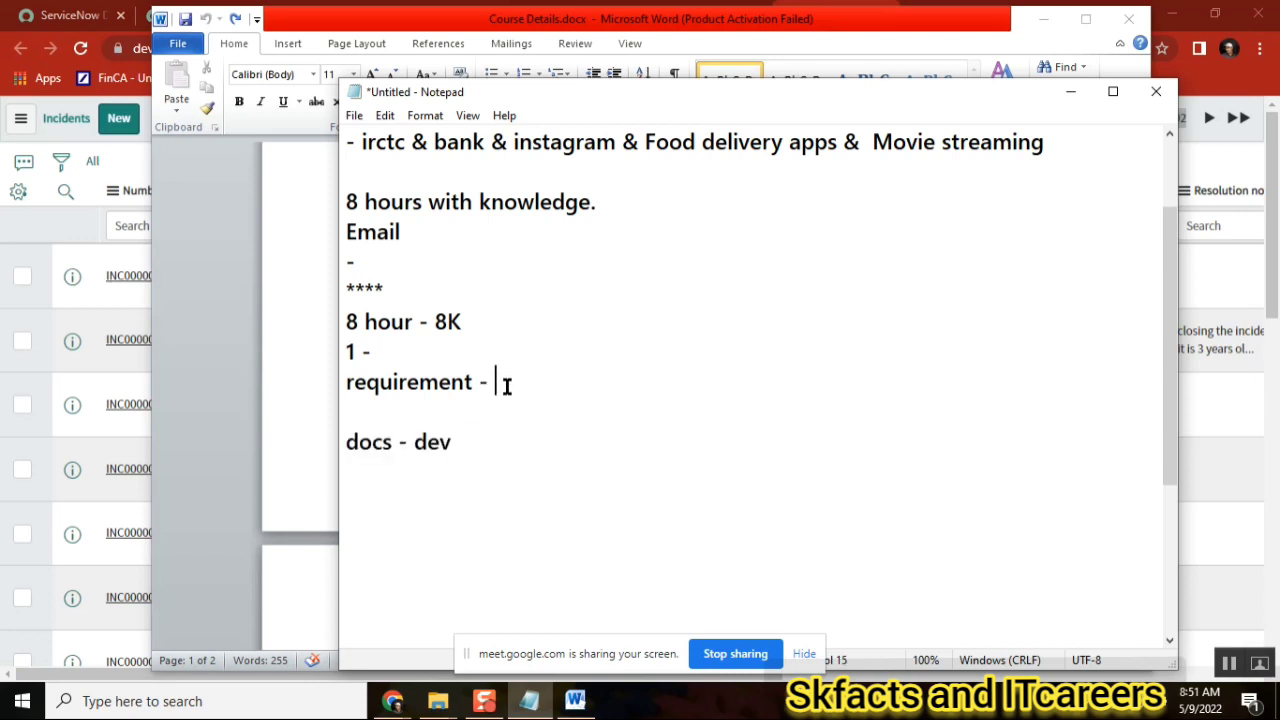
double_click(507, 385)
click(377, 442)
double_click(377, 442)
click(505, 355)
double_click(520, 382)
click(520, 382)
- Type the flow line '-----> design <--> 1 - 2' below 'docs - dev'
click(499, 461)
key(Return)
text(1 -)
key(Home)
text(-----)
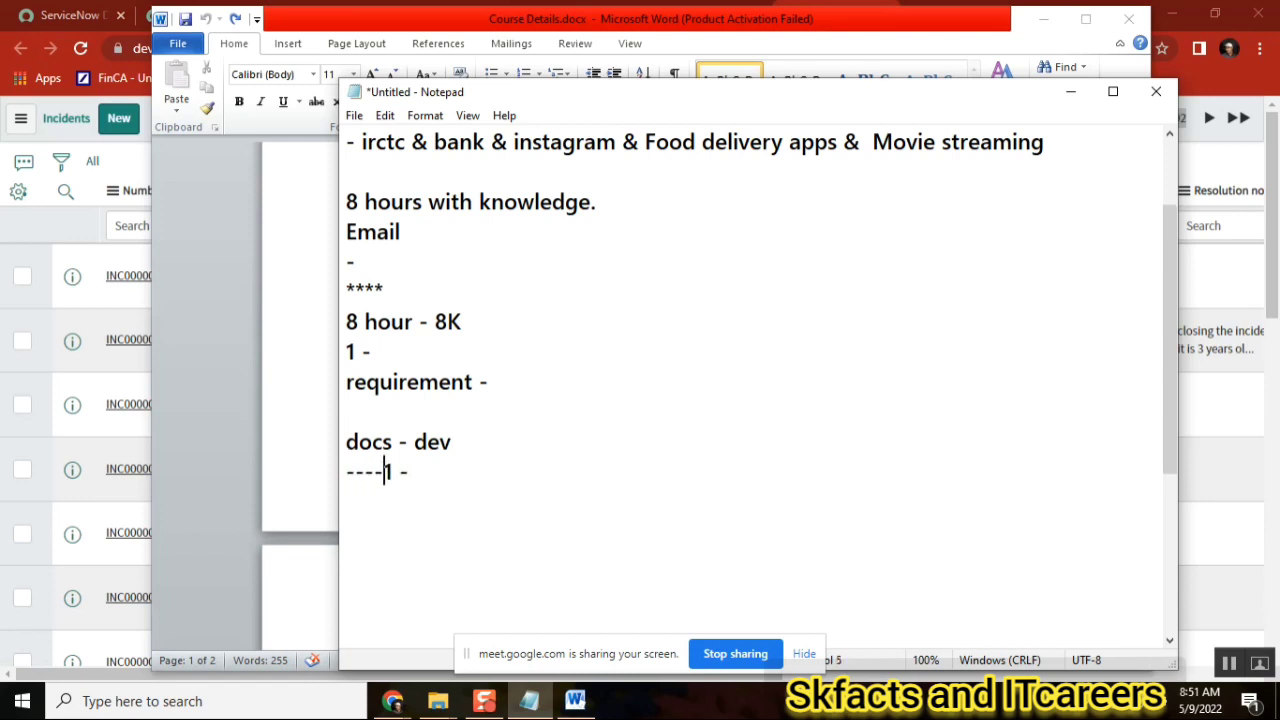
key(BackSpace)
text(> )
text(design --)
key(BackSpace)
text(>)
key(Left)
key(Left)
key(Left)
key(Left)
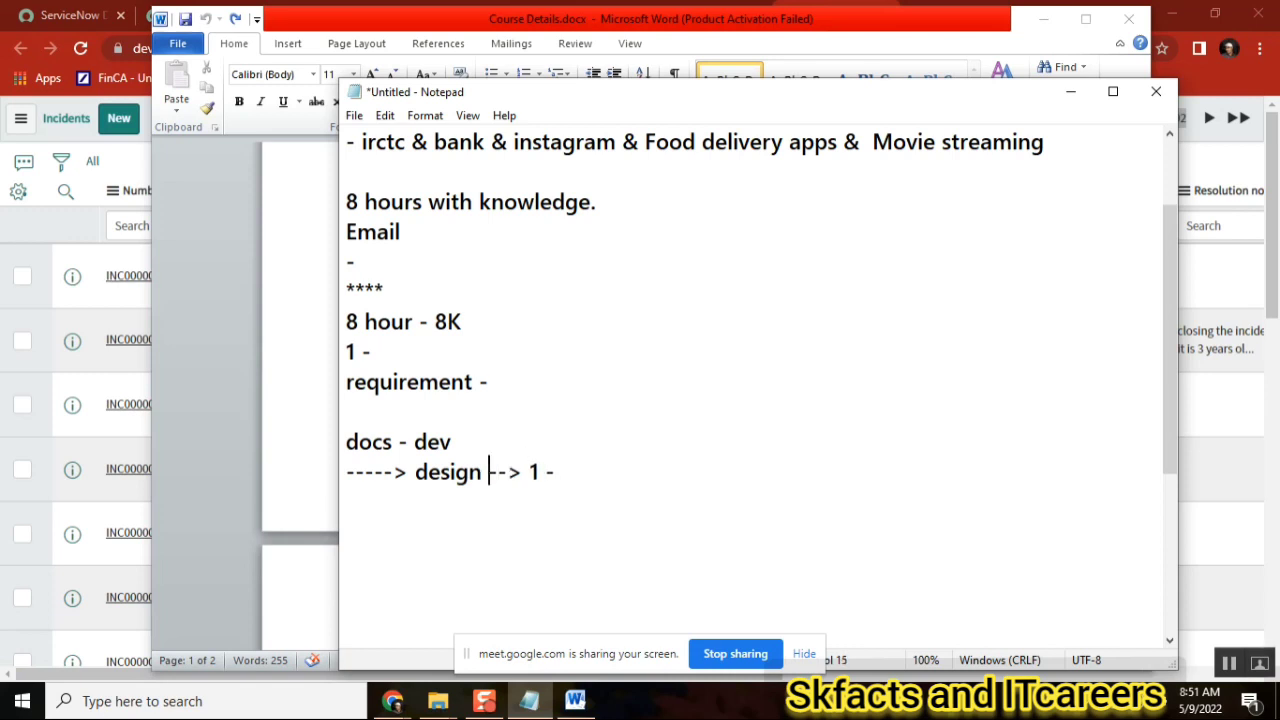
text(<)
key(Right)
key(Right)
key(Right)
key(shift+End)
key(shift+Down)
key(shift+Down)
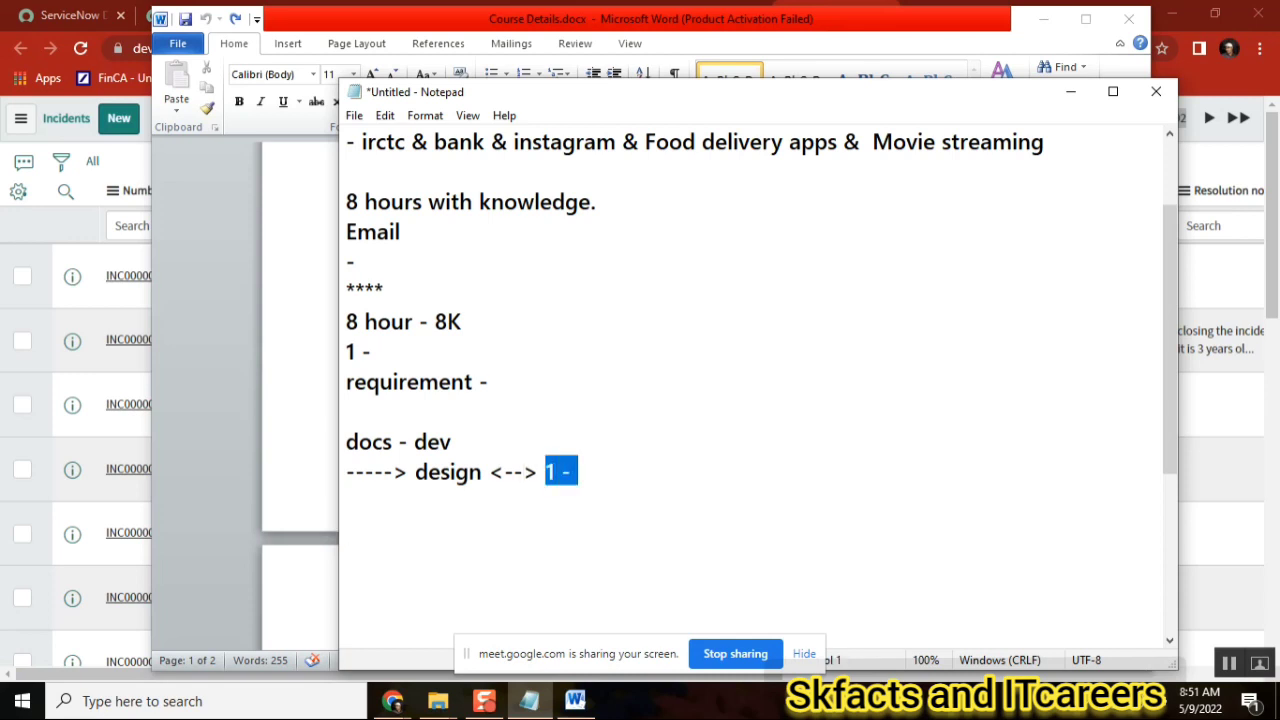
click(601, 478)
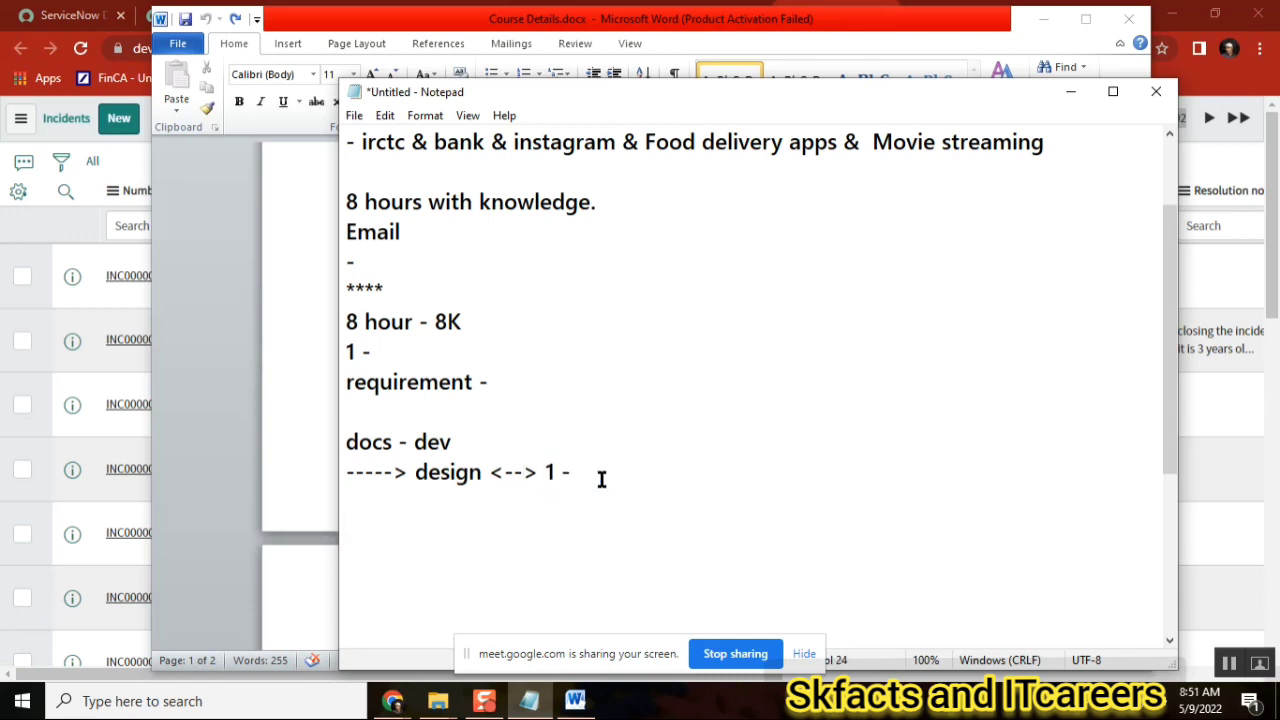
text( 2)
double_click(371, 443)
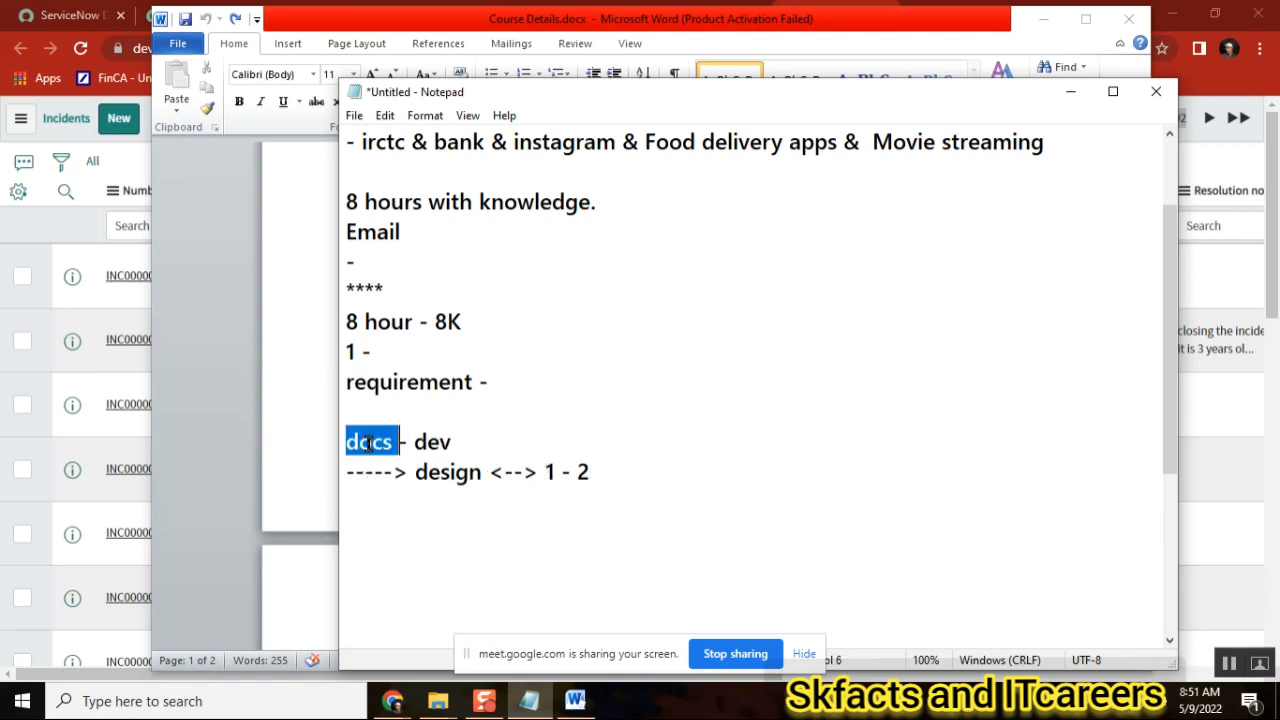
- Add two blank lines after the '1 - 2' flow line and move Notepad up-left
click(576, 471)
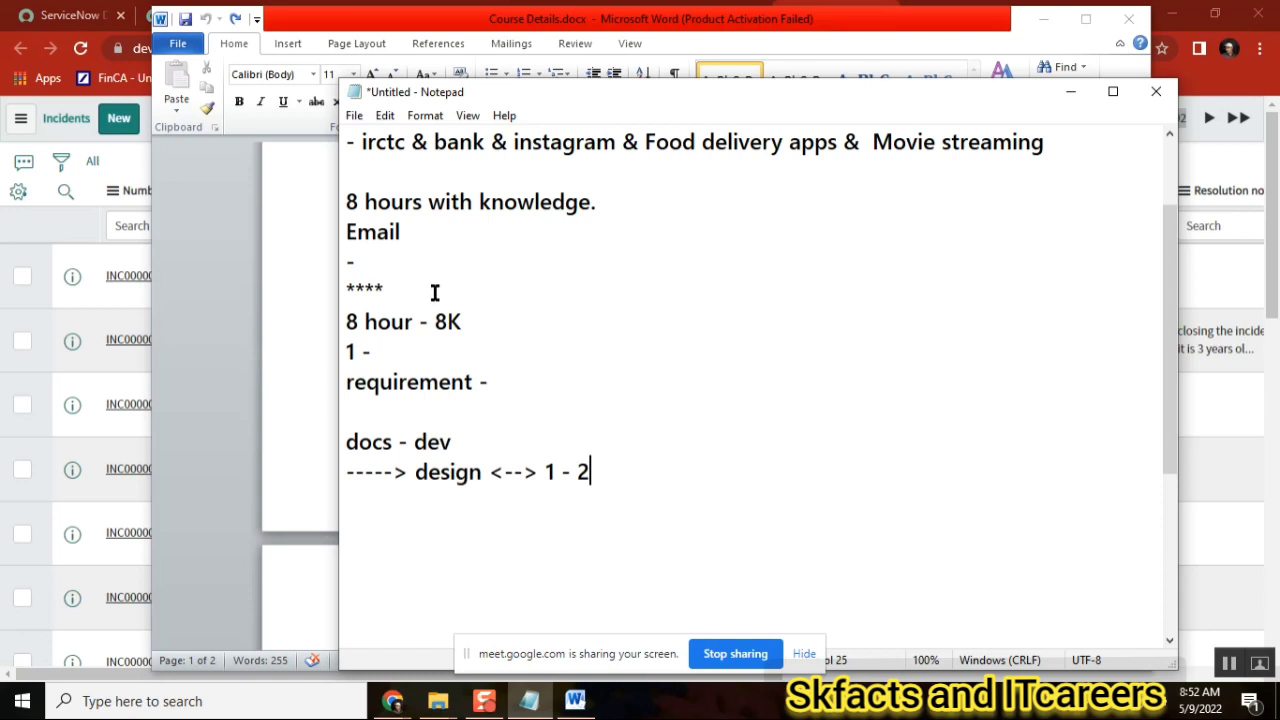
shift+click(347, 292)
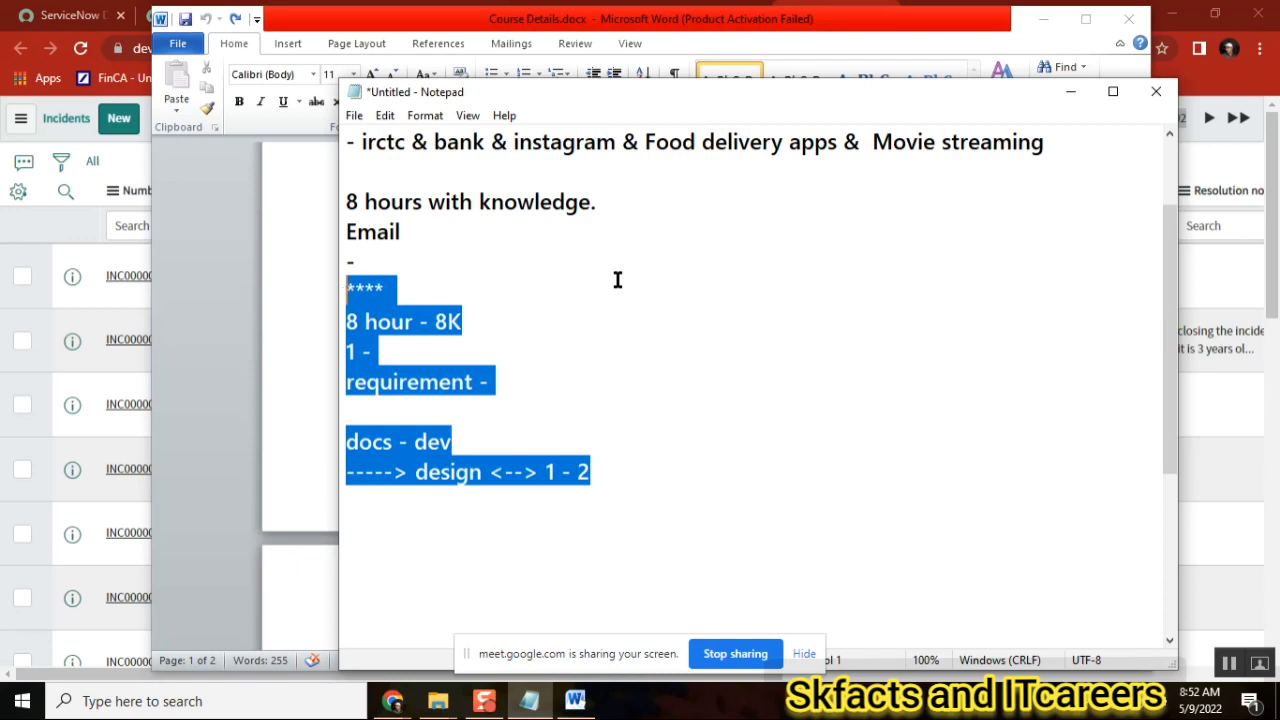
click(433, 290)
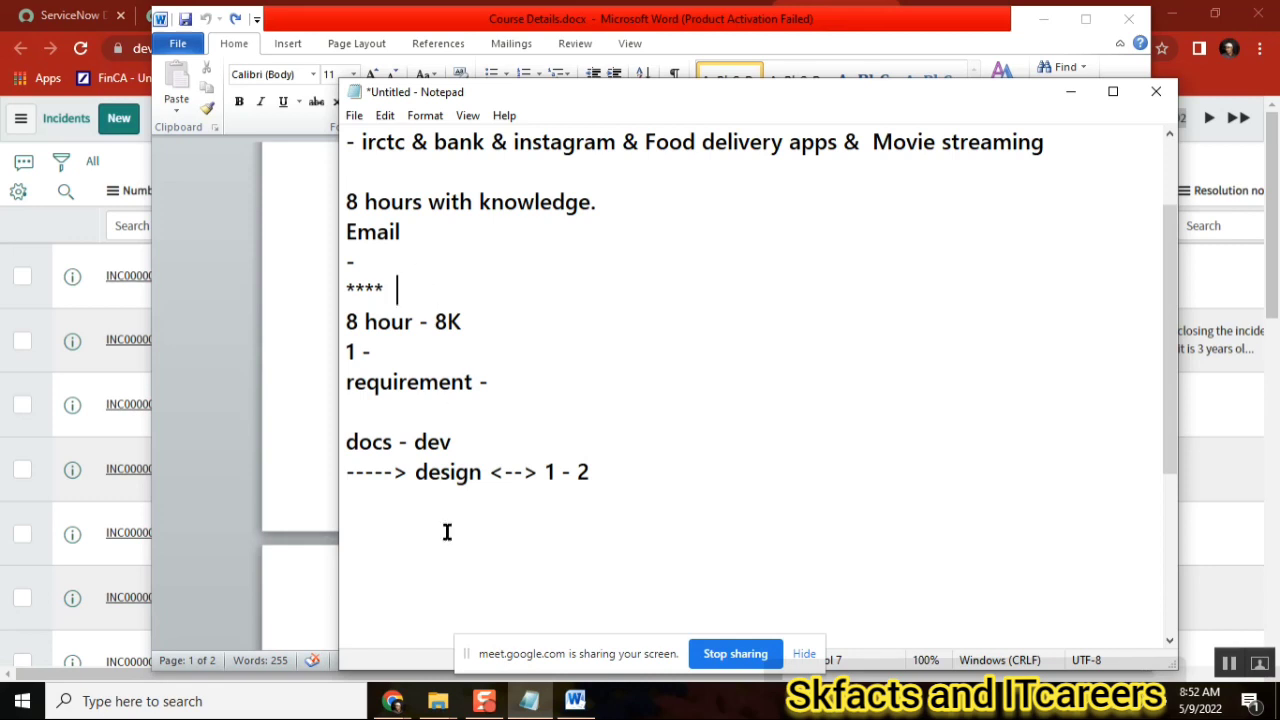
click(621, 471)
key(Return)
key(Return)
drag(778, 100, 735, 49)
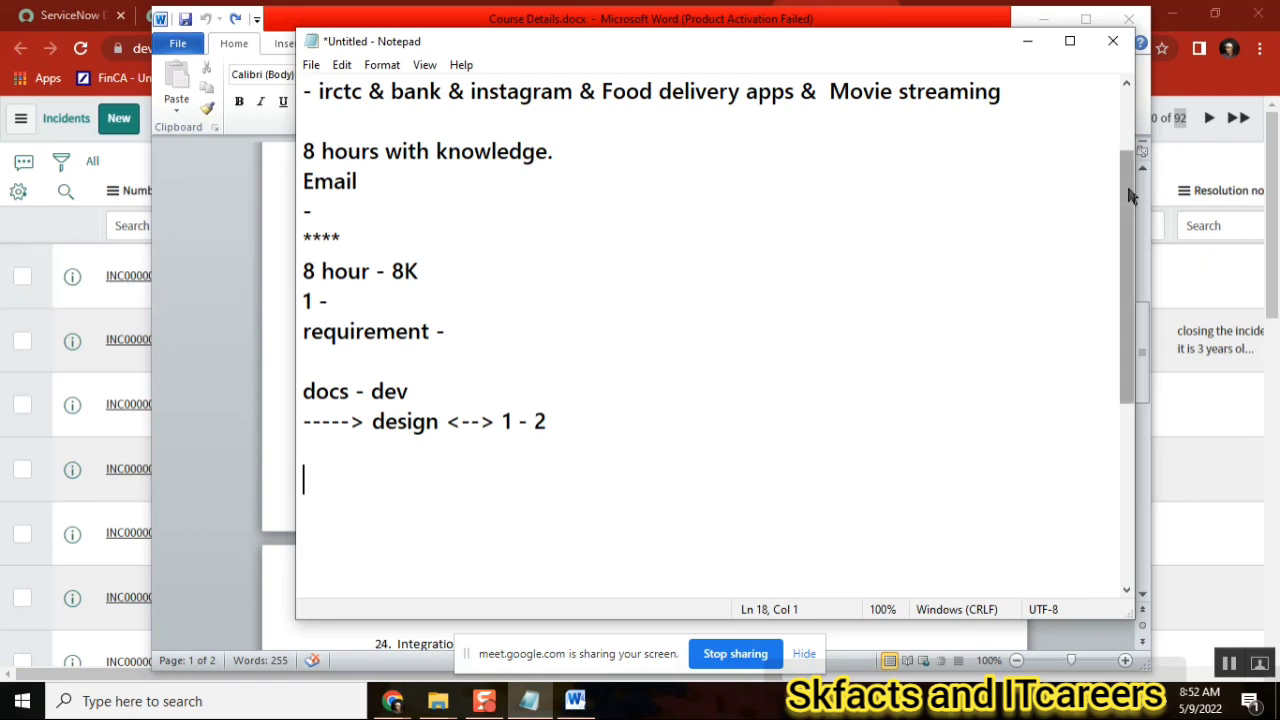
- Bring Word forward, select syllabus items 1–2, then switch back to Notepad
click(574, 700)
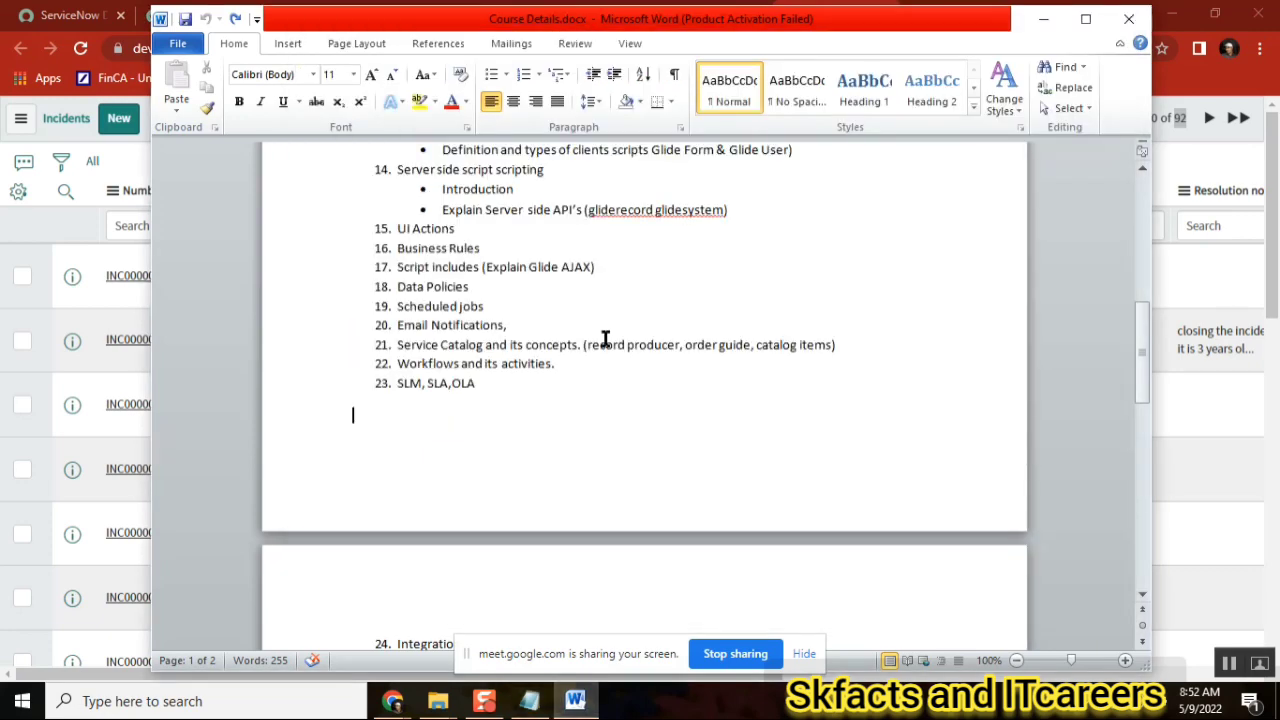
mouse_move(1142, 340)
mouse_down()
mouse_move(1148, 190)
mouse_move(1150, 272)
mouse_up()
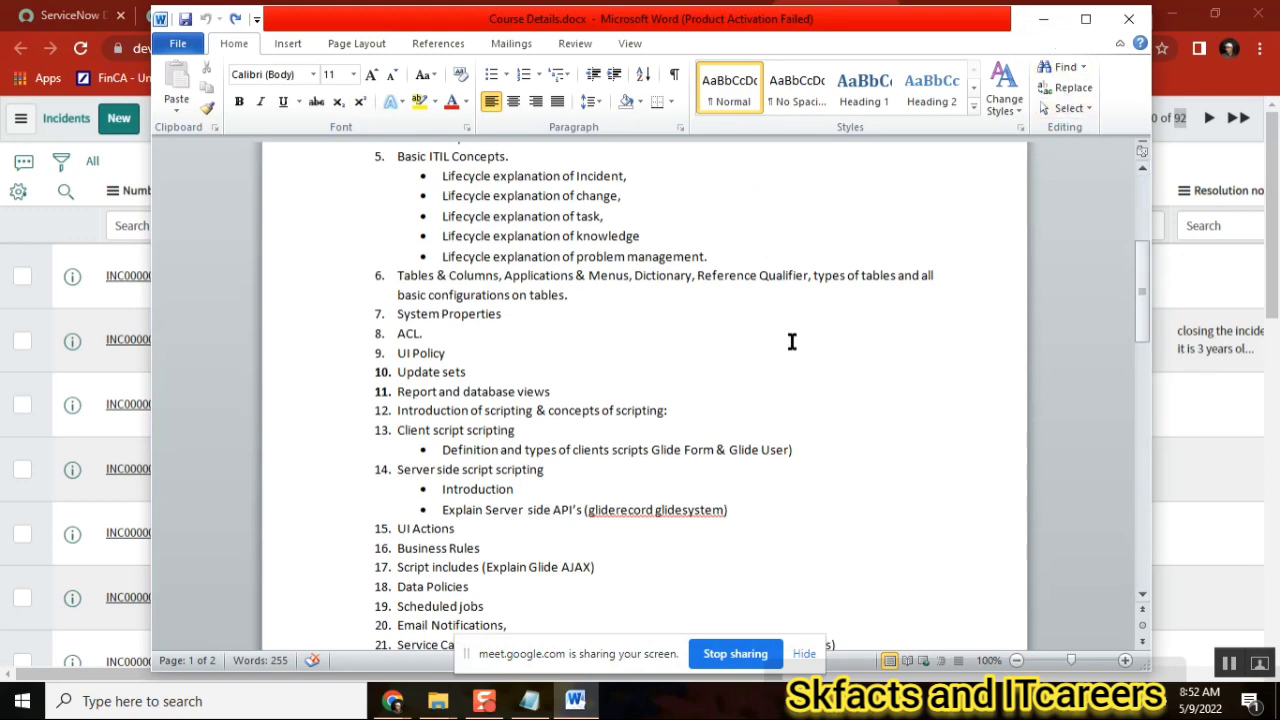
mouse_move(1142, 257)
mouse_down()
mouse_move(1144, 172)
mouse_move(1145, 258)
mouse_up()
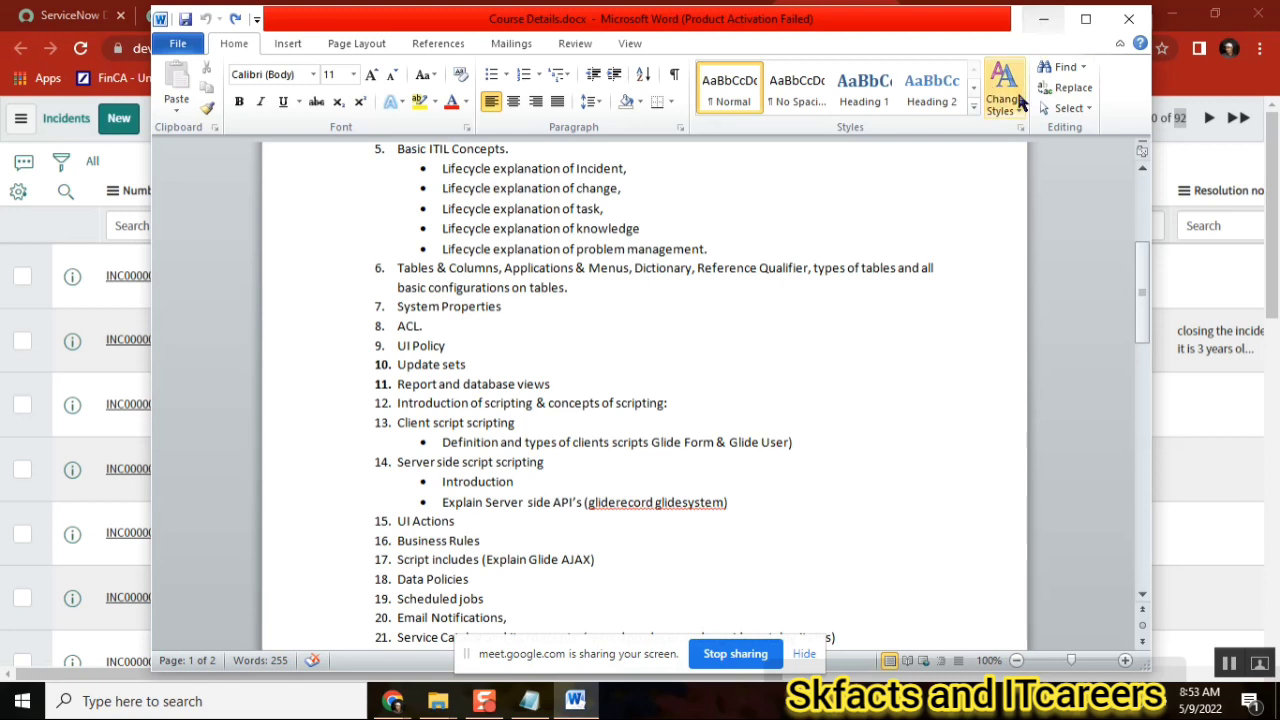
click(1046, 22)
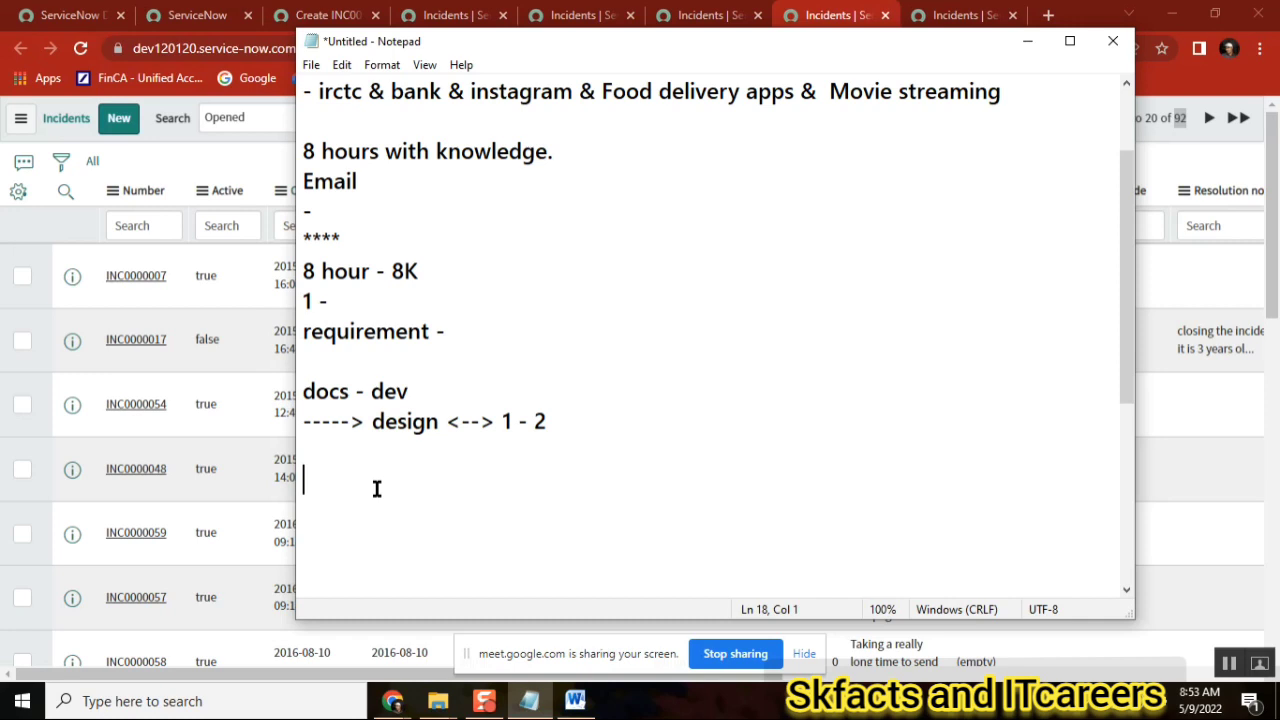
click(575, 700)
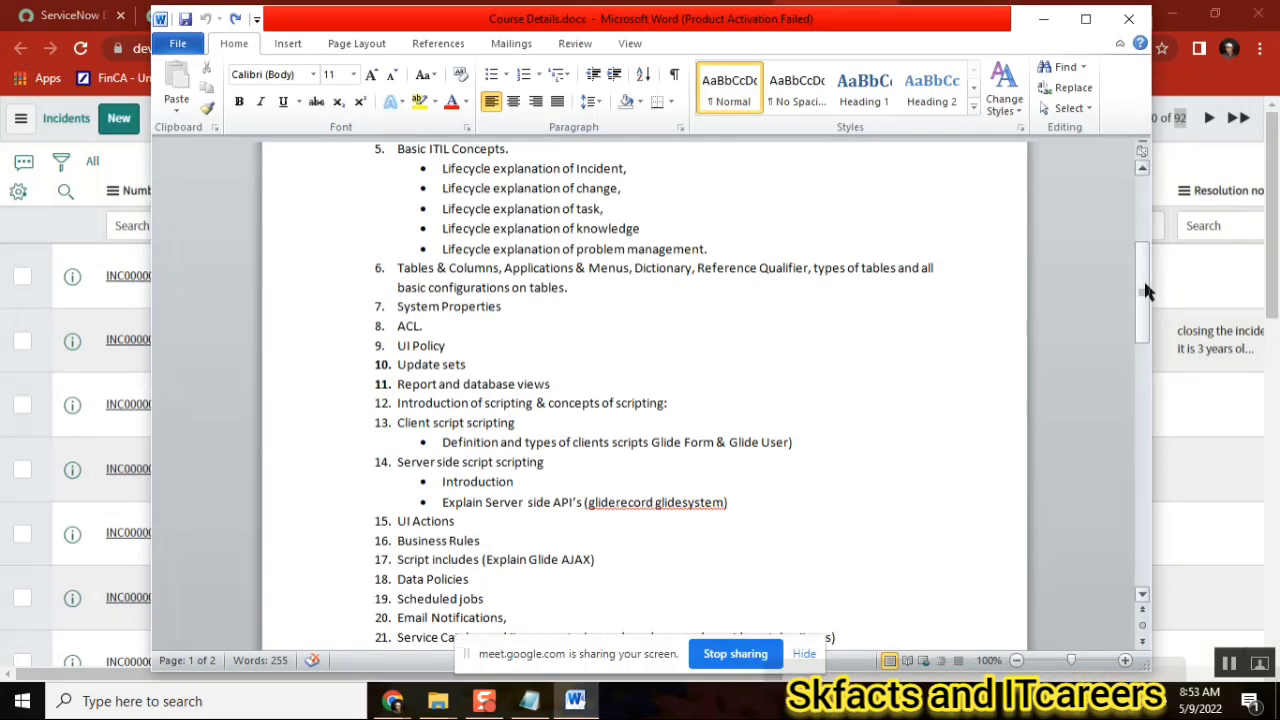
drag(1143, 278, 1147, 246)
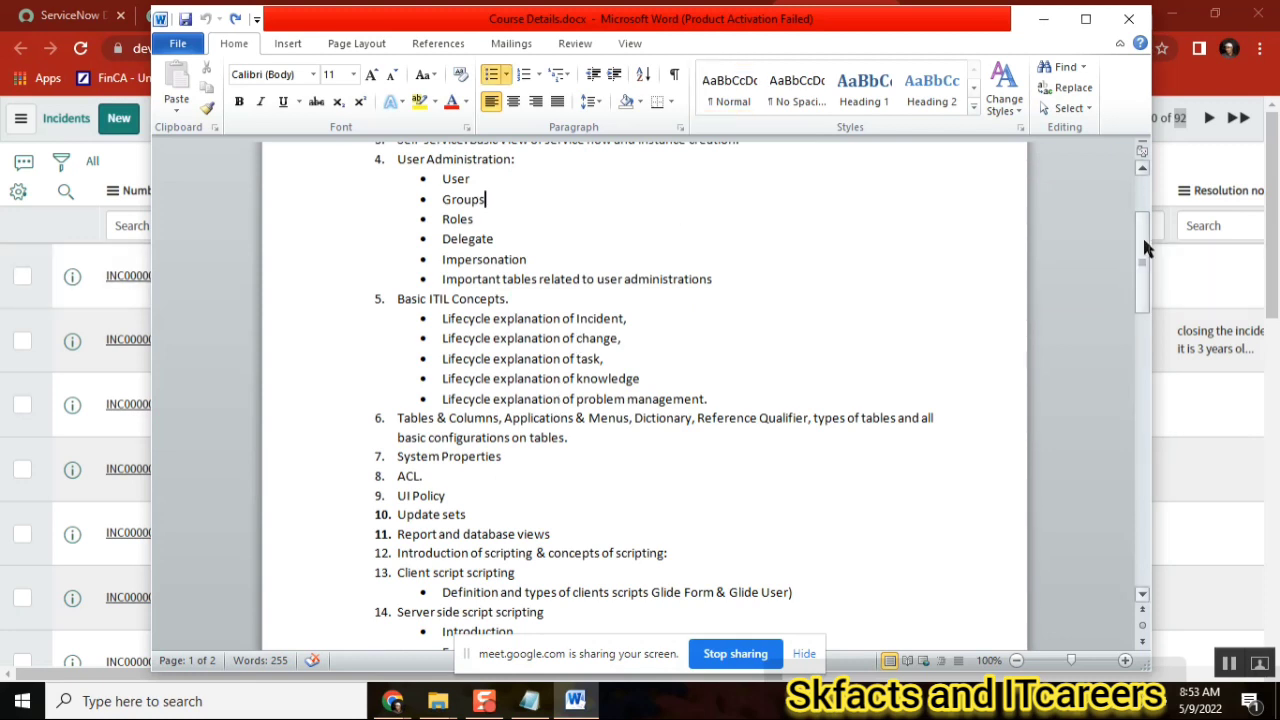
drag(1143, 232, 1143, 190)
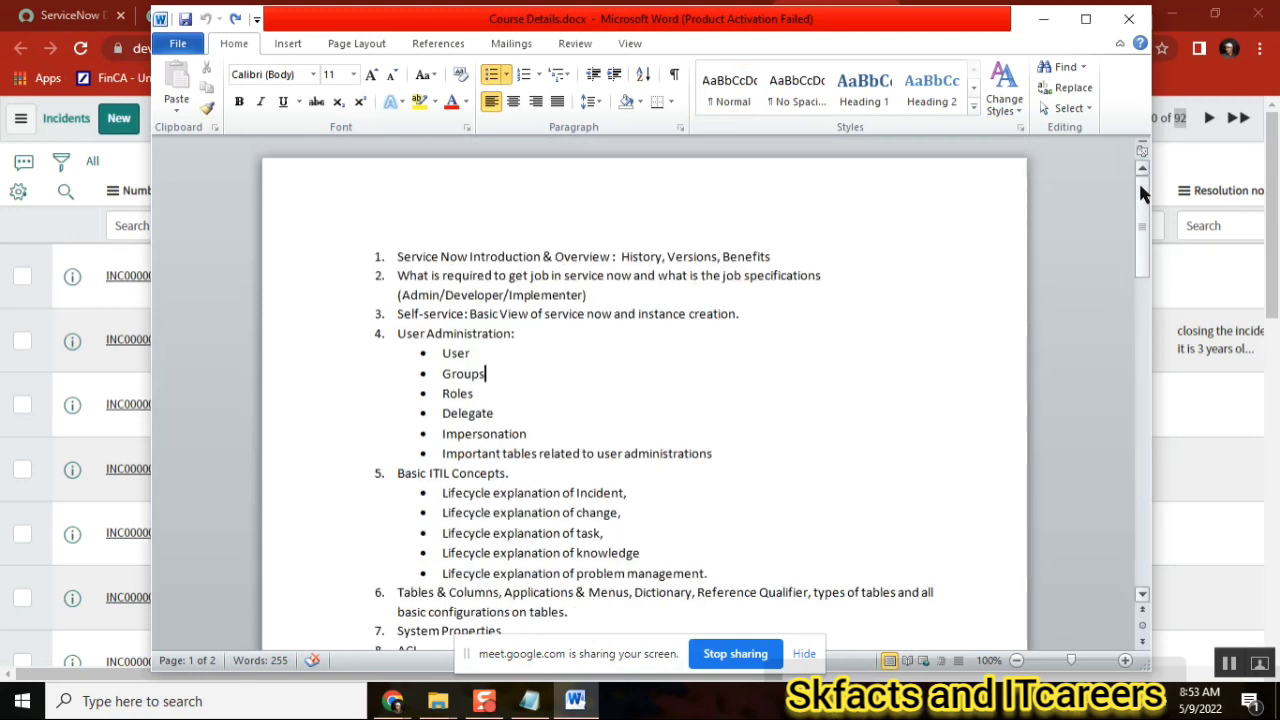
click(398, 256)
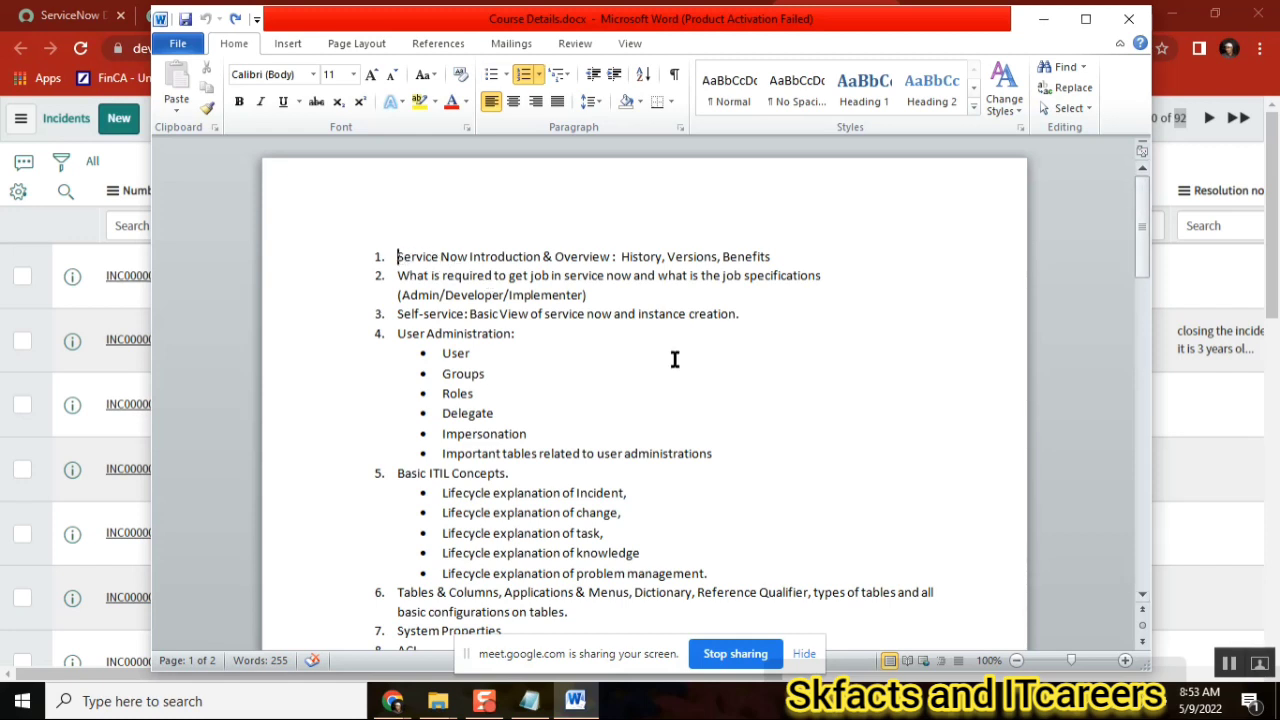
key(shift+Down)
key(shift+Down)
key(shift+Down)
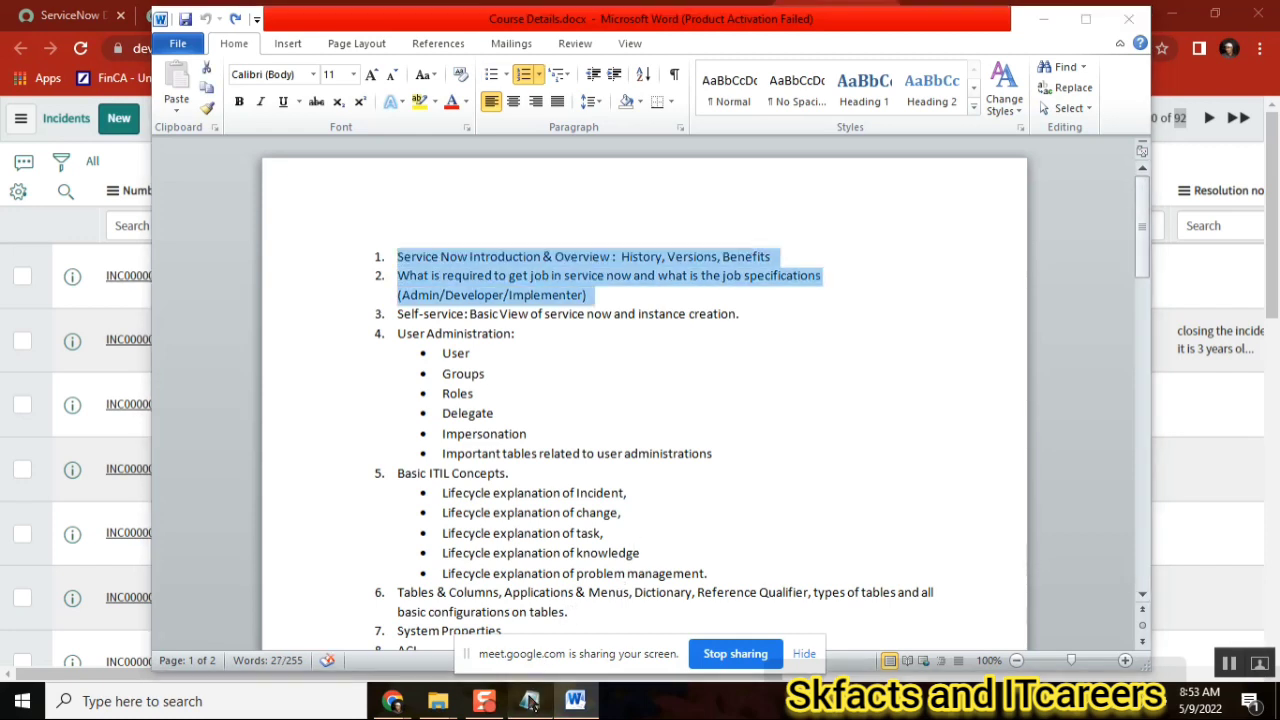
click(530, 700)
- Enter '5 10 years' after '****', then narrow and reposition the Notepad window
click(421, 237)
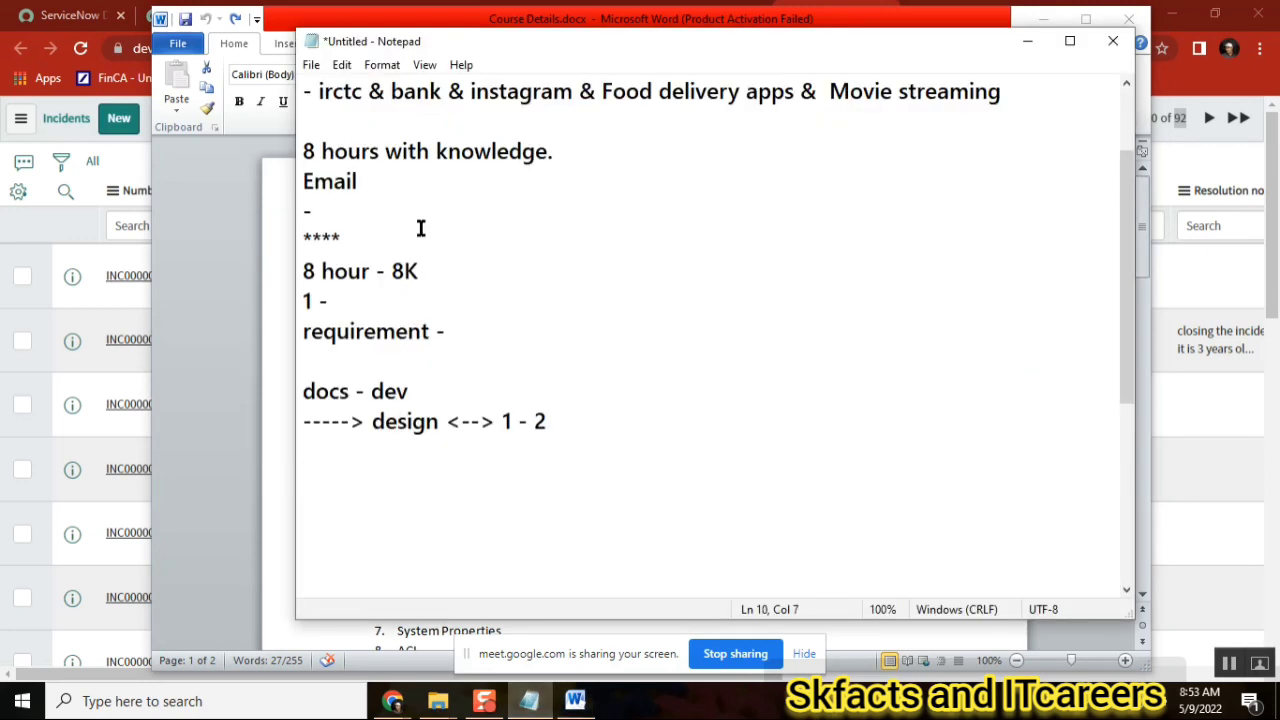
text(5 10)
text(years)
key(Left)
key(Left)
key(Left)
key(Left)
key(Left)
key(Left)
key(shift+Left)
key(shift+Left)
key(shift+Left)
key(shift+Left)
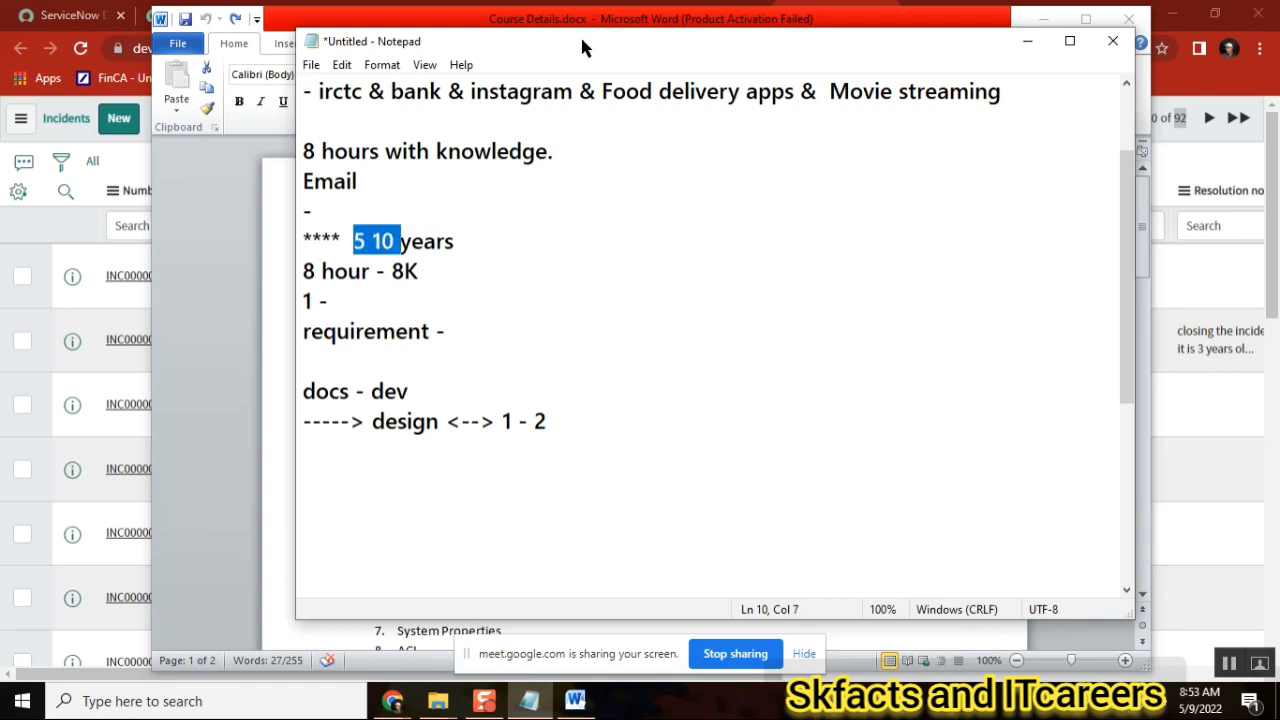
drag(584, 47, 684, 63)
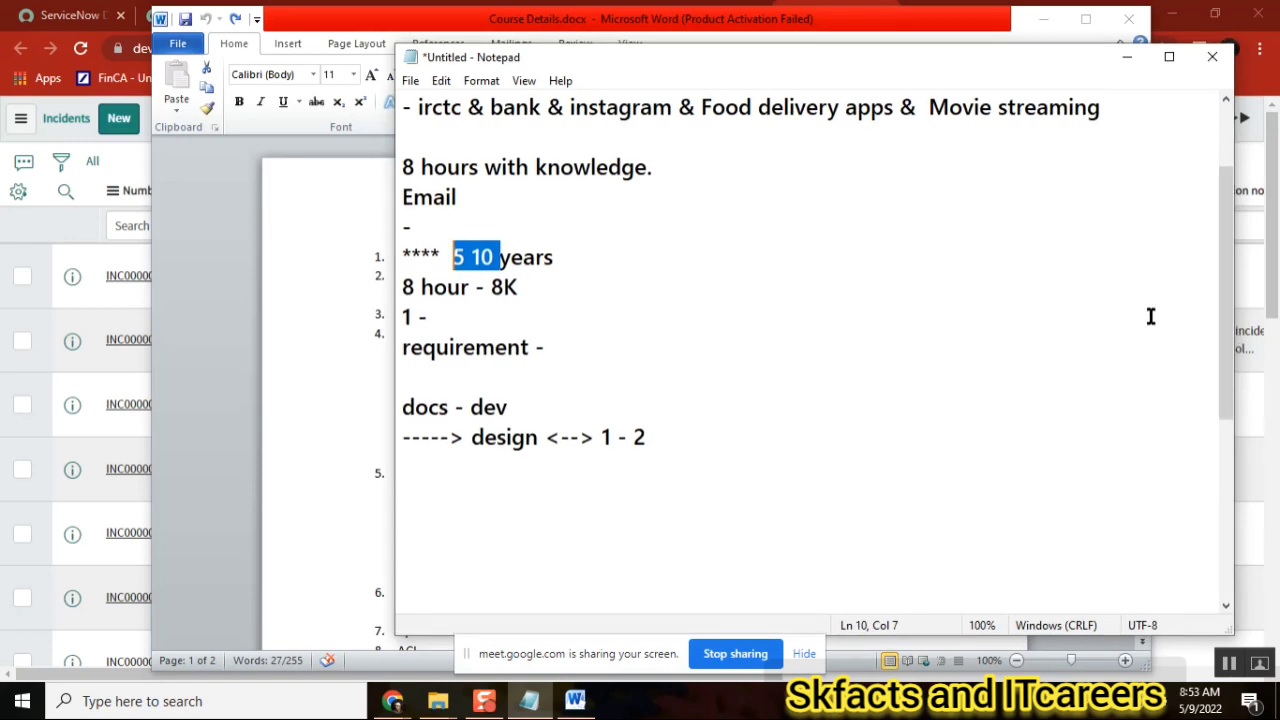
drag(1235, 276, 1000, 288)
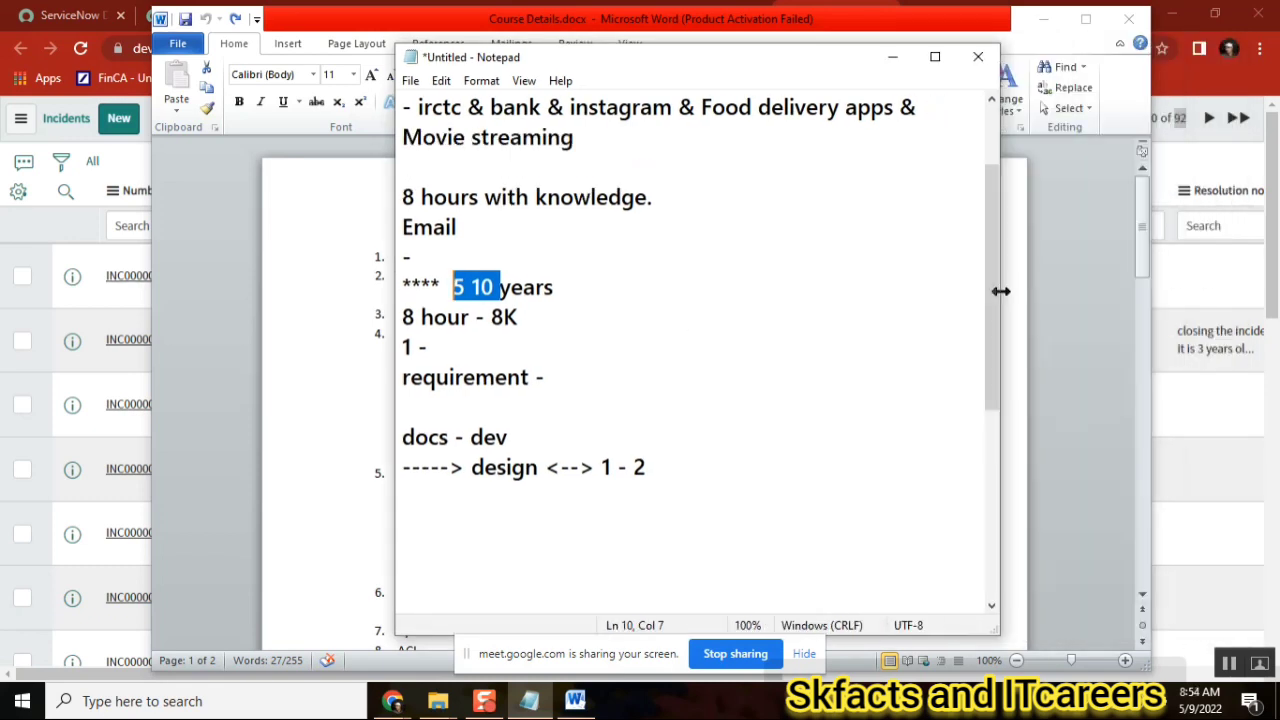
drag(708, 57, 796, 52)
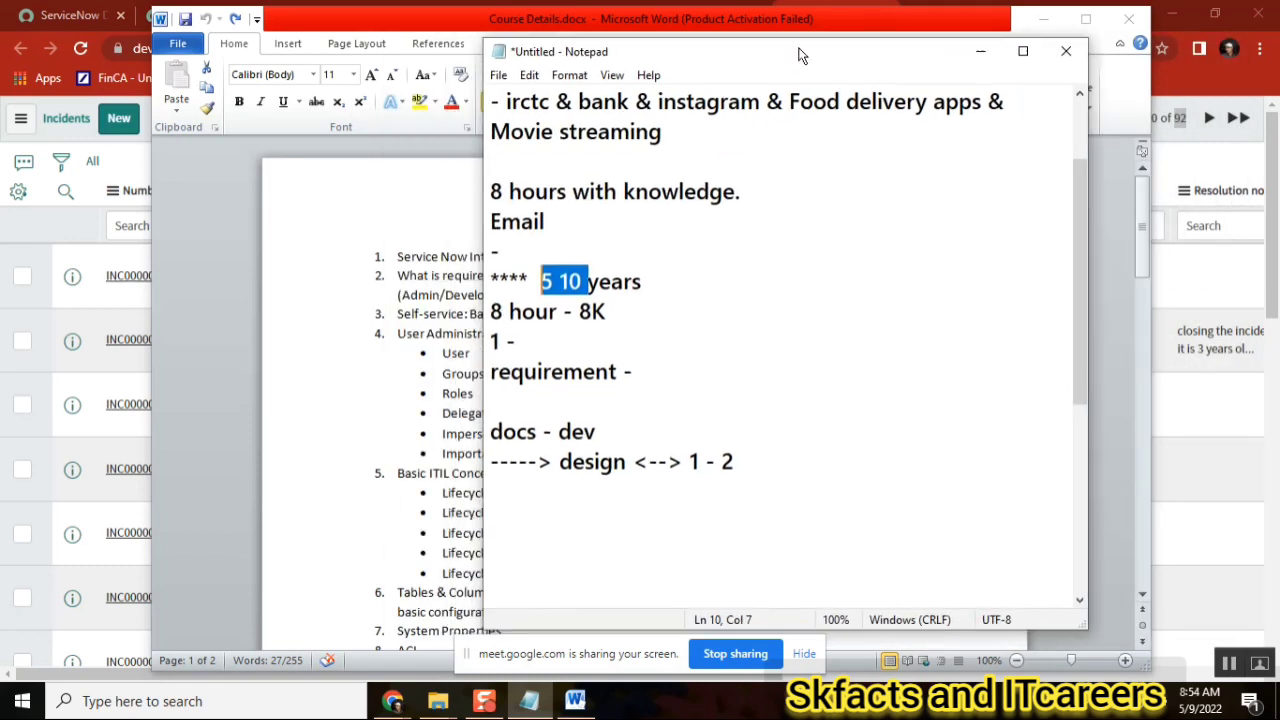
- Add a new line at the end of the notes, below the design flow line
click(580, 282)
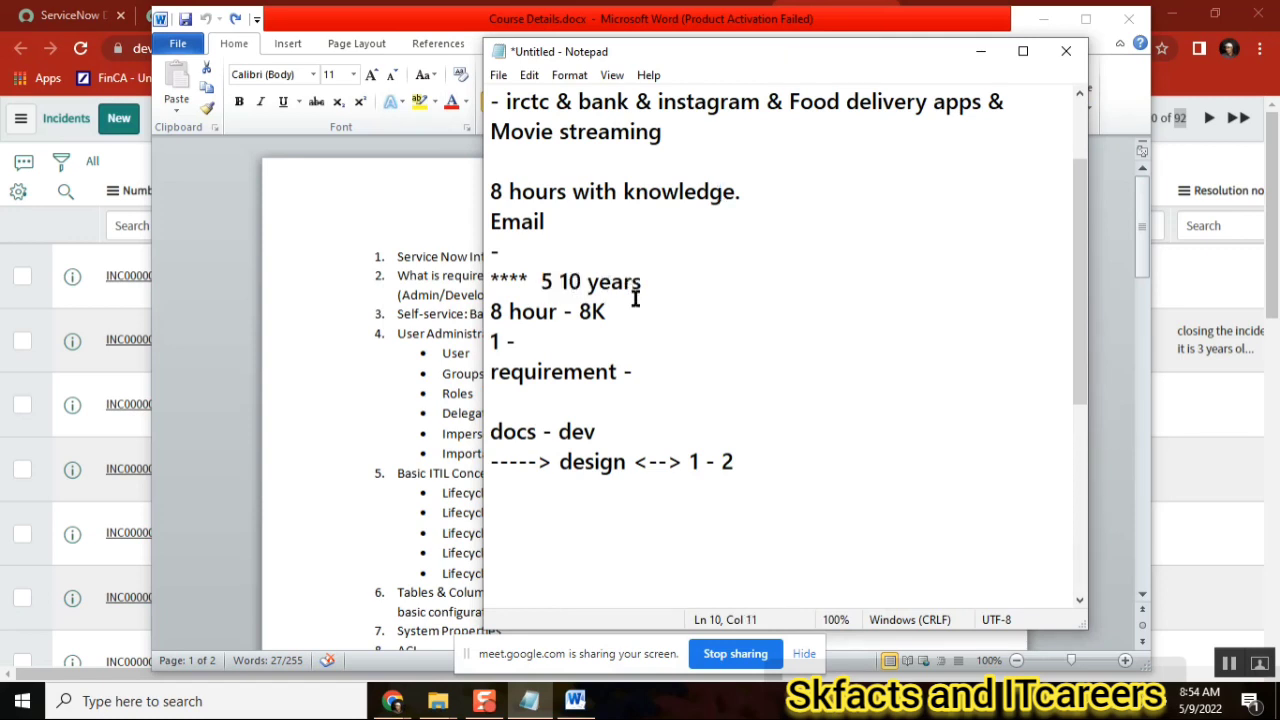
key(shift+Right)
click(605, 311)
click(577, 281)
key(Right)
click(760, 462)
key(Return)
- Glance at Word, then return to Notepad with the caret after '5 10 years'
key(alt+Tab)
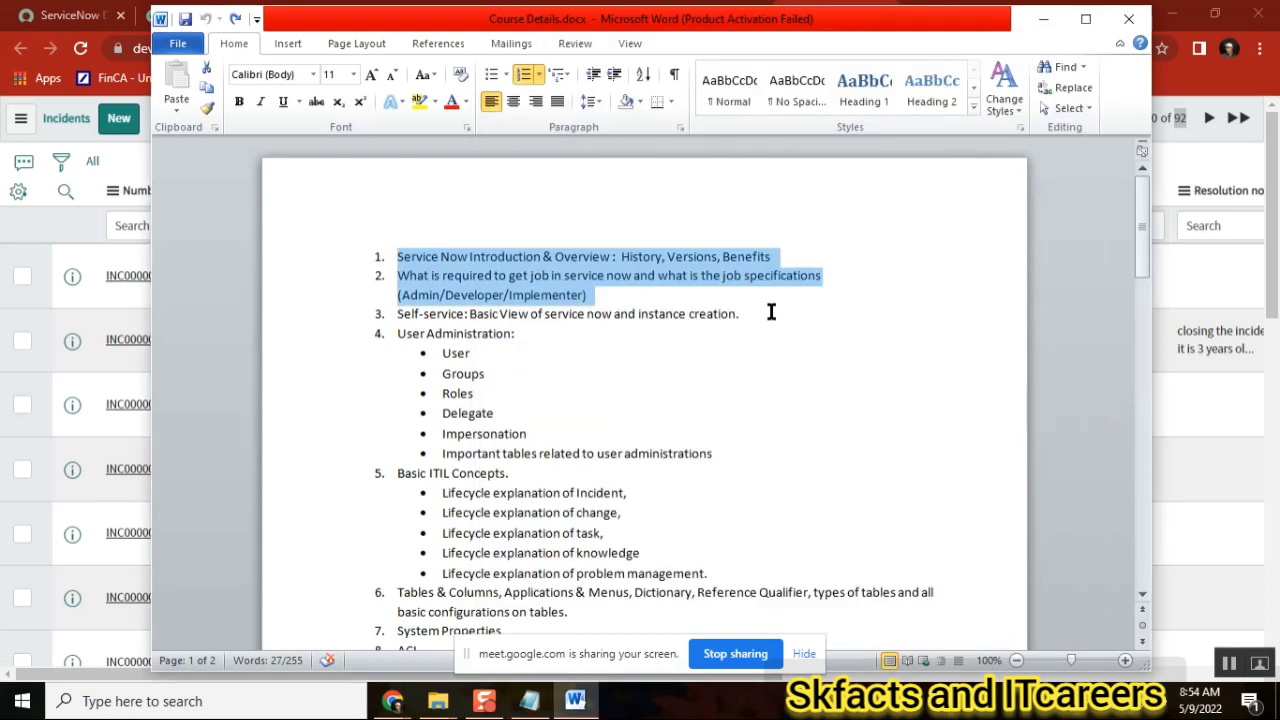
mouse_move(529, 700)
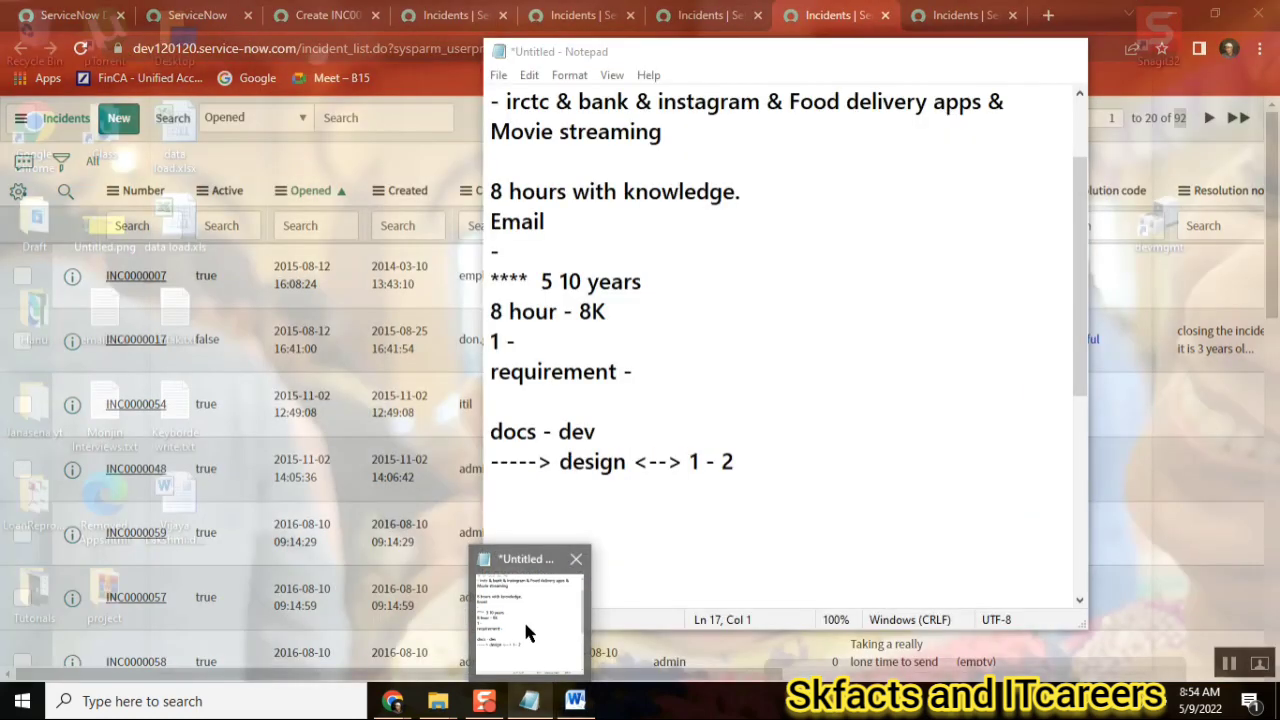
click(523, 619)
click(582, 282)
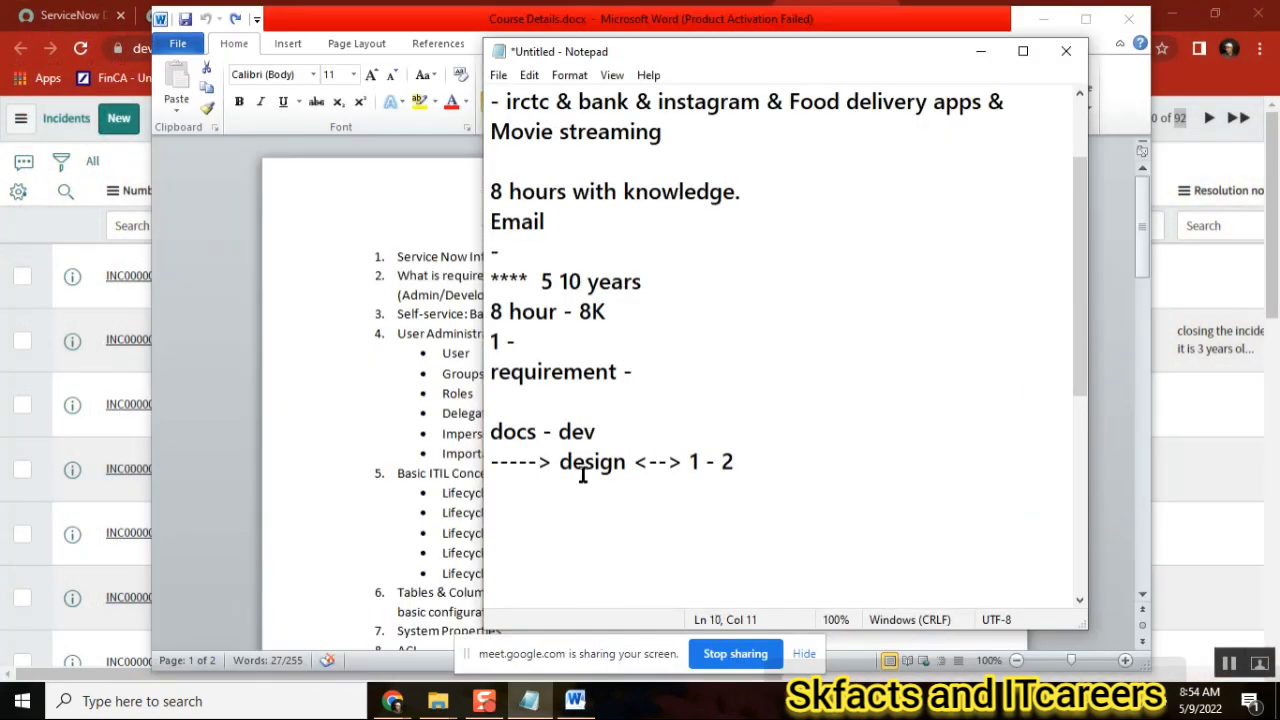
click(641, 281)
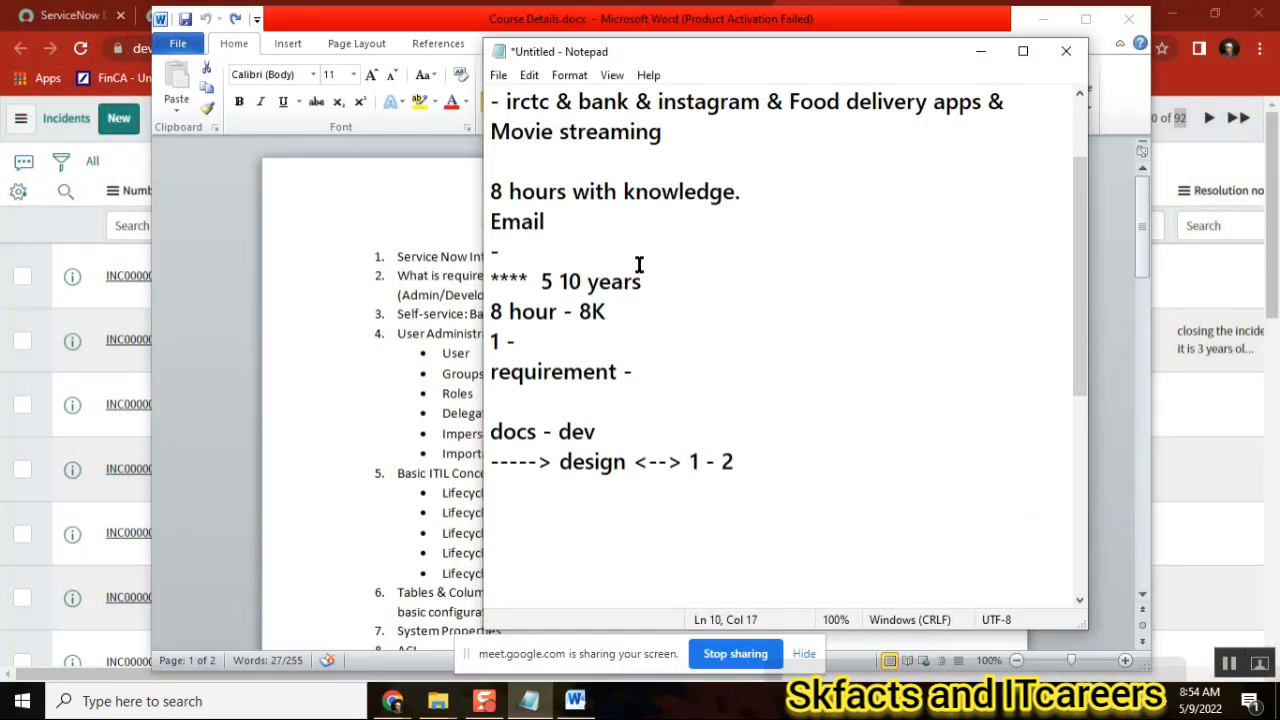